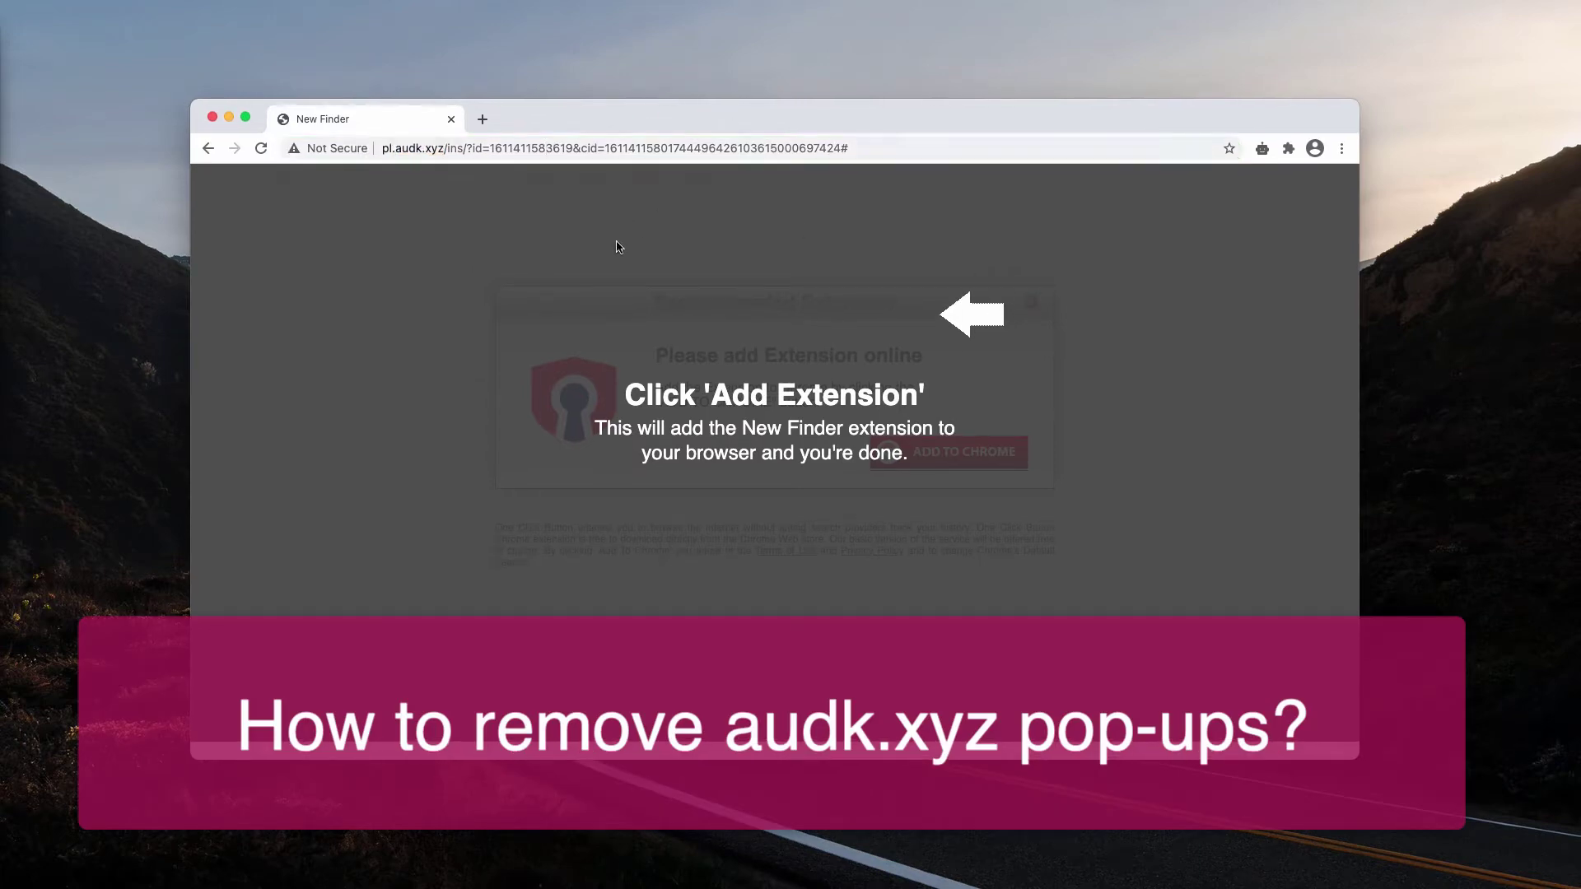
# Step: Dismiss the overlay and accept the audk.xyz page's ADD TO CHROME extension offer
pyautogui.click(261, 150)
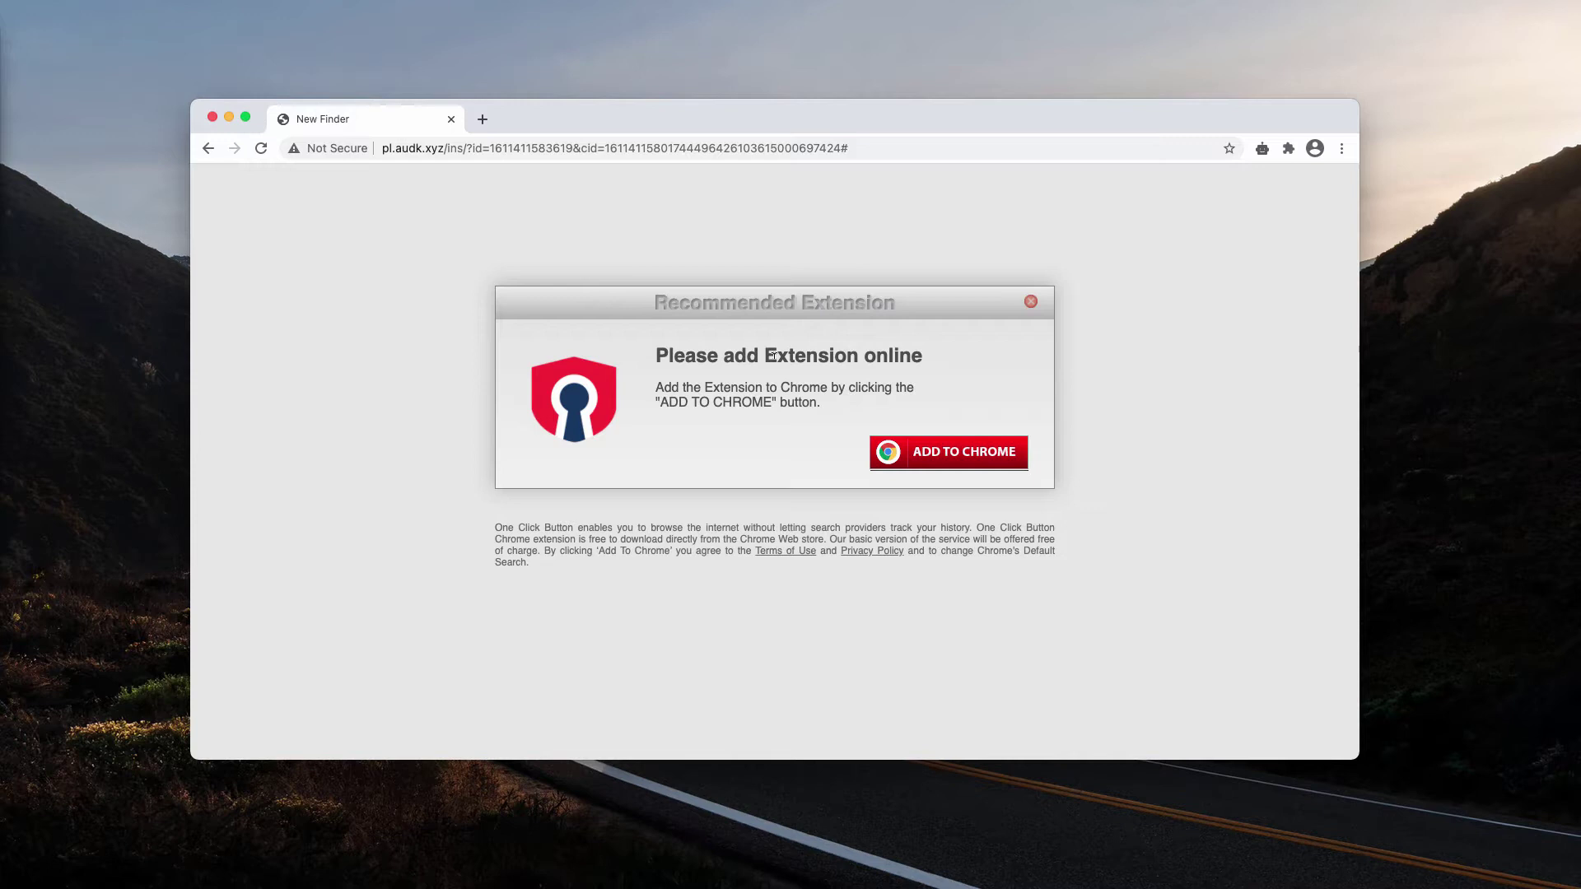
pyautogui.click(961, 452)
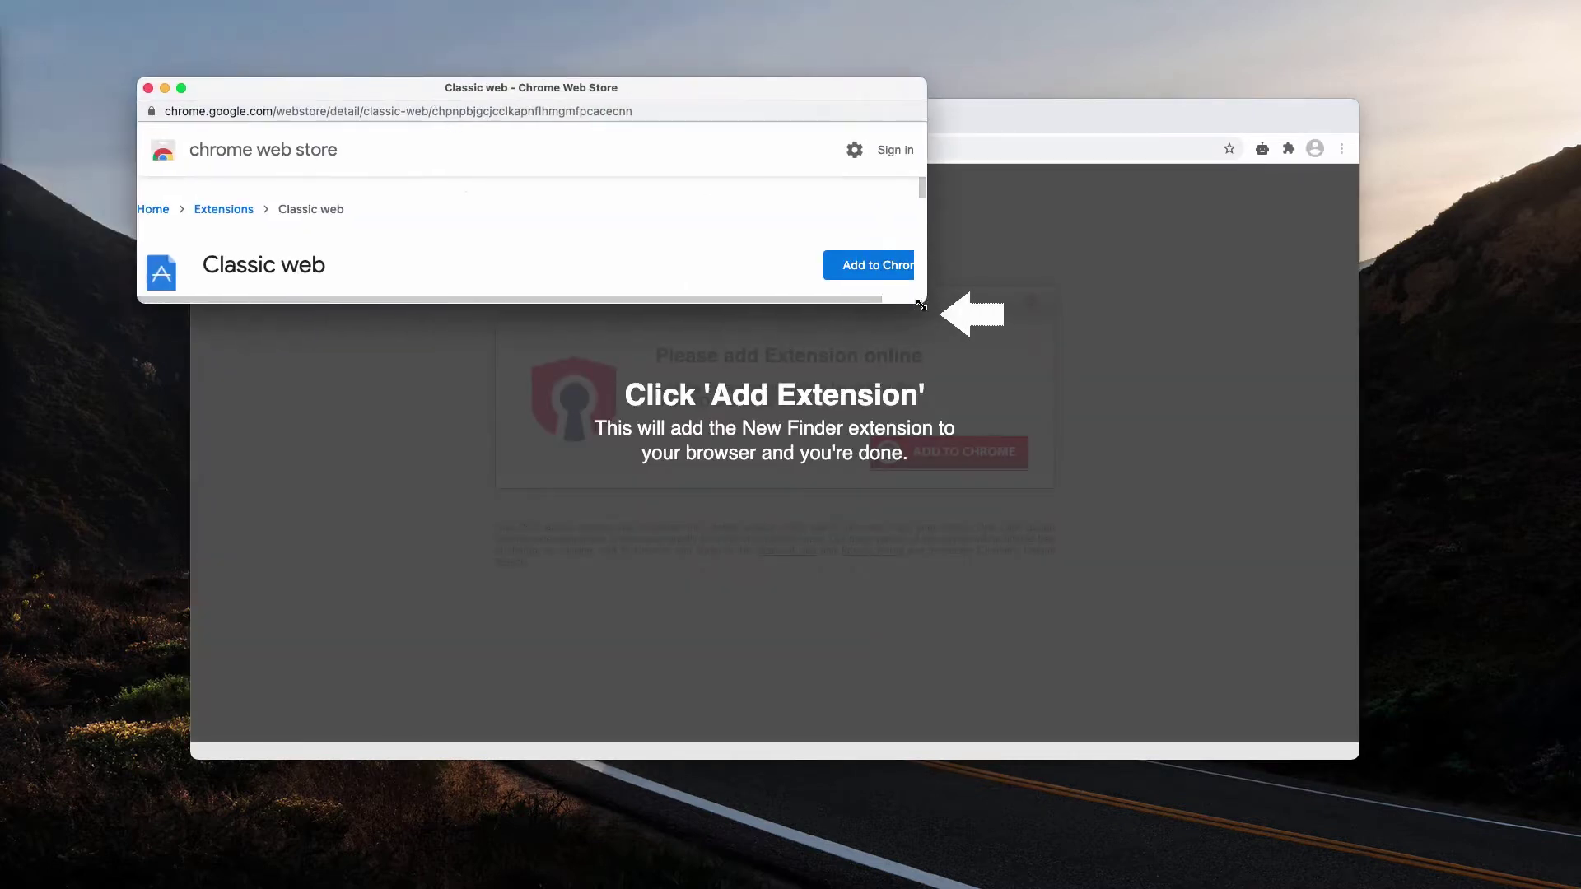
# Step: Add the Classic web extension to Chrome from the Web Store and confirm
pyautogui.moveTo(924, 301); pyautogui.dragTo(1065, 427)
pyautogui.click(961, 278)
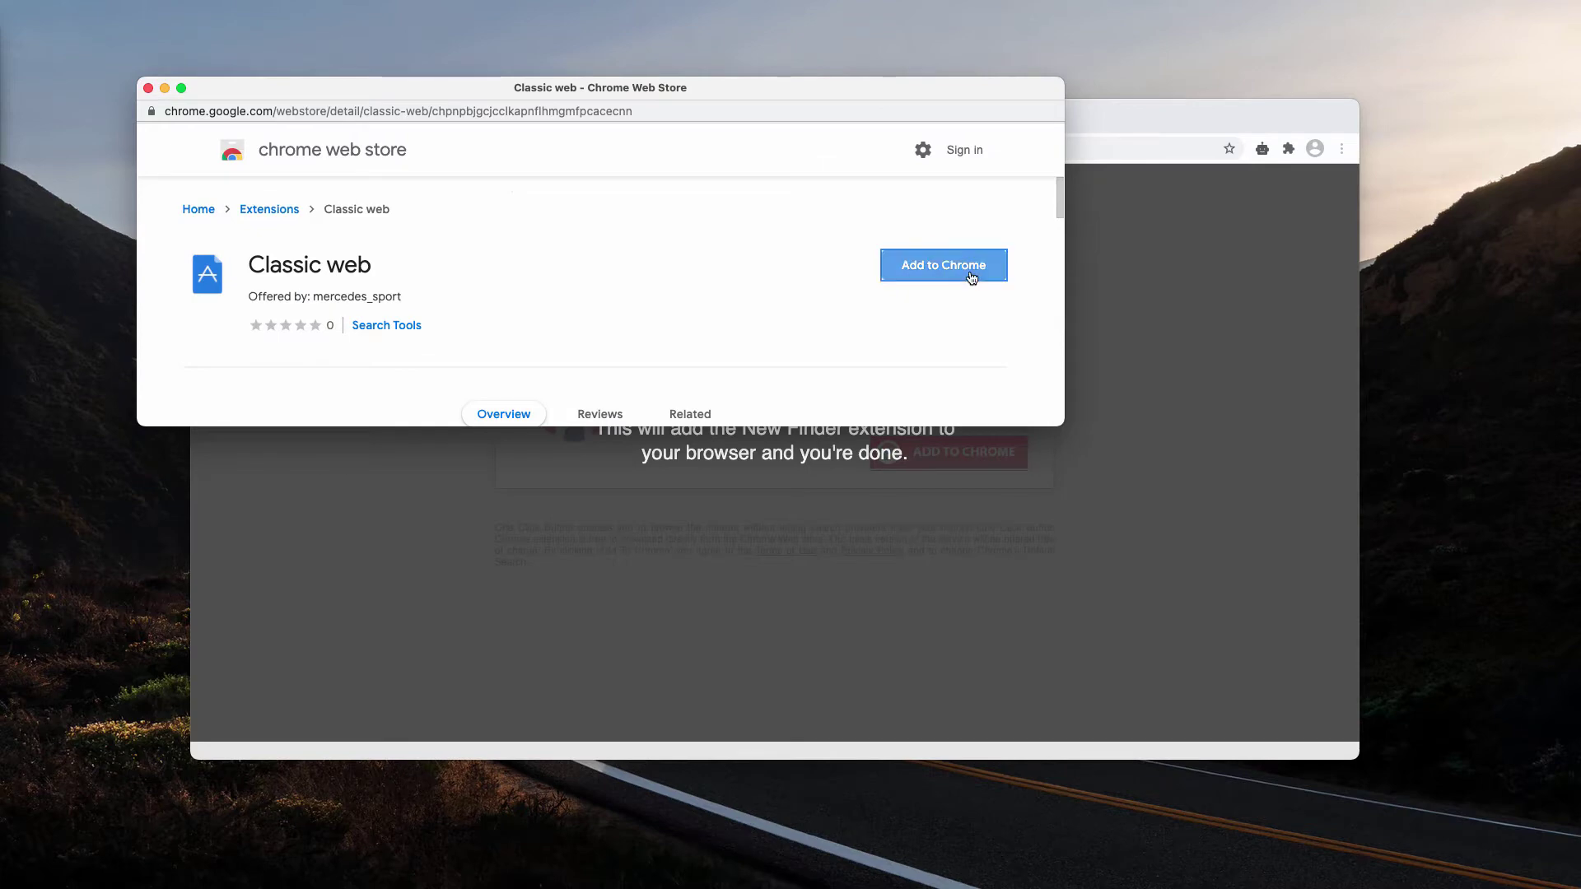
pyautogui.click(735, 305)
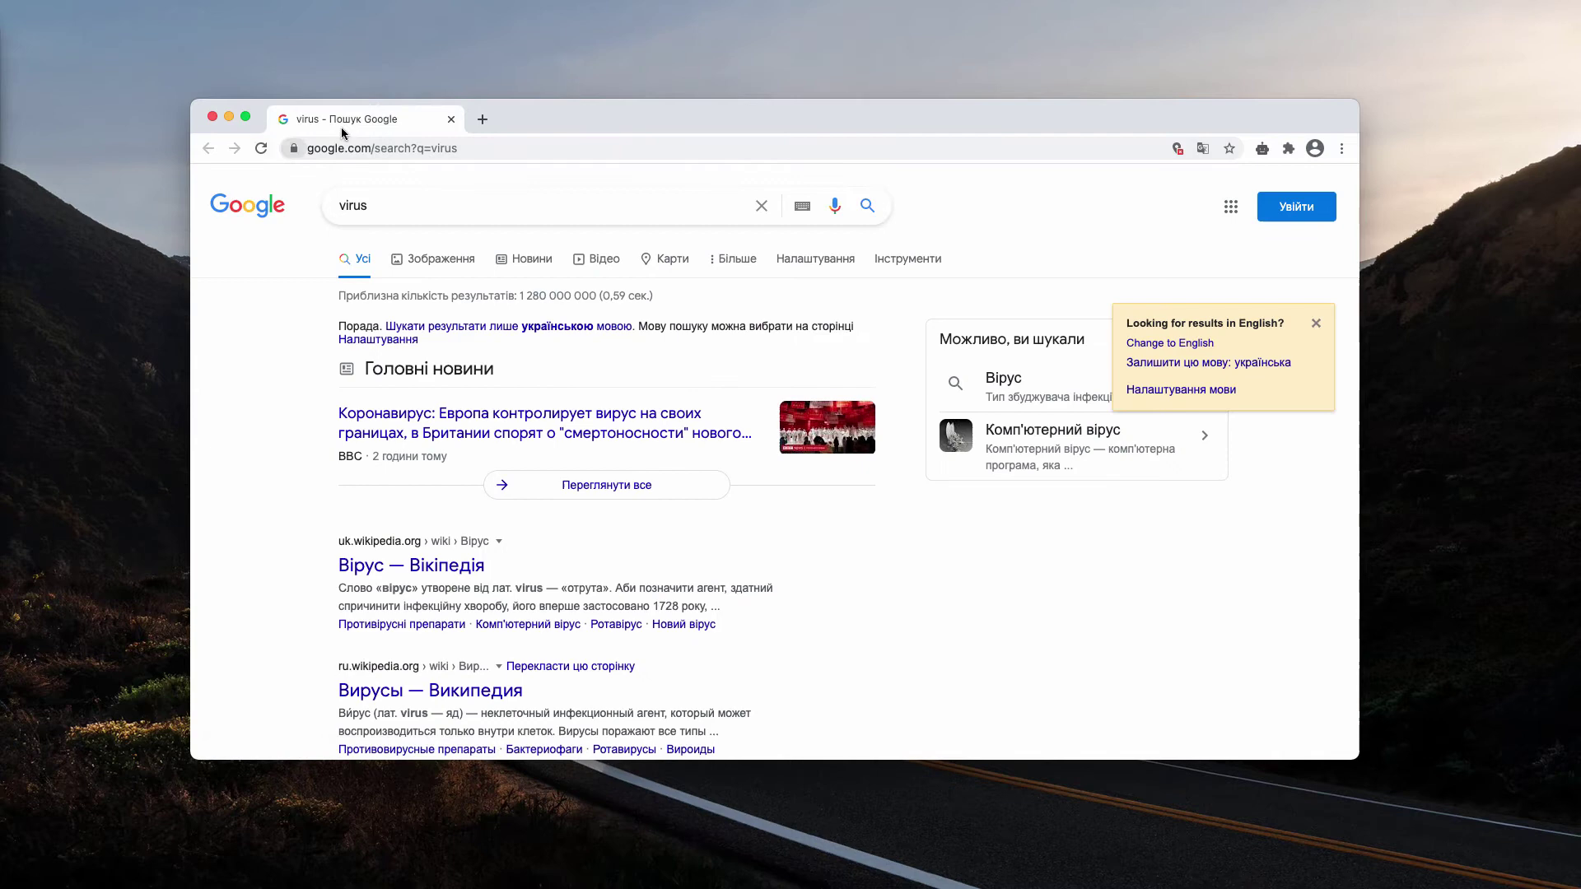
pyautogui.click(482, 119)
pyautogui.write('vir')
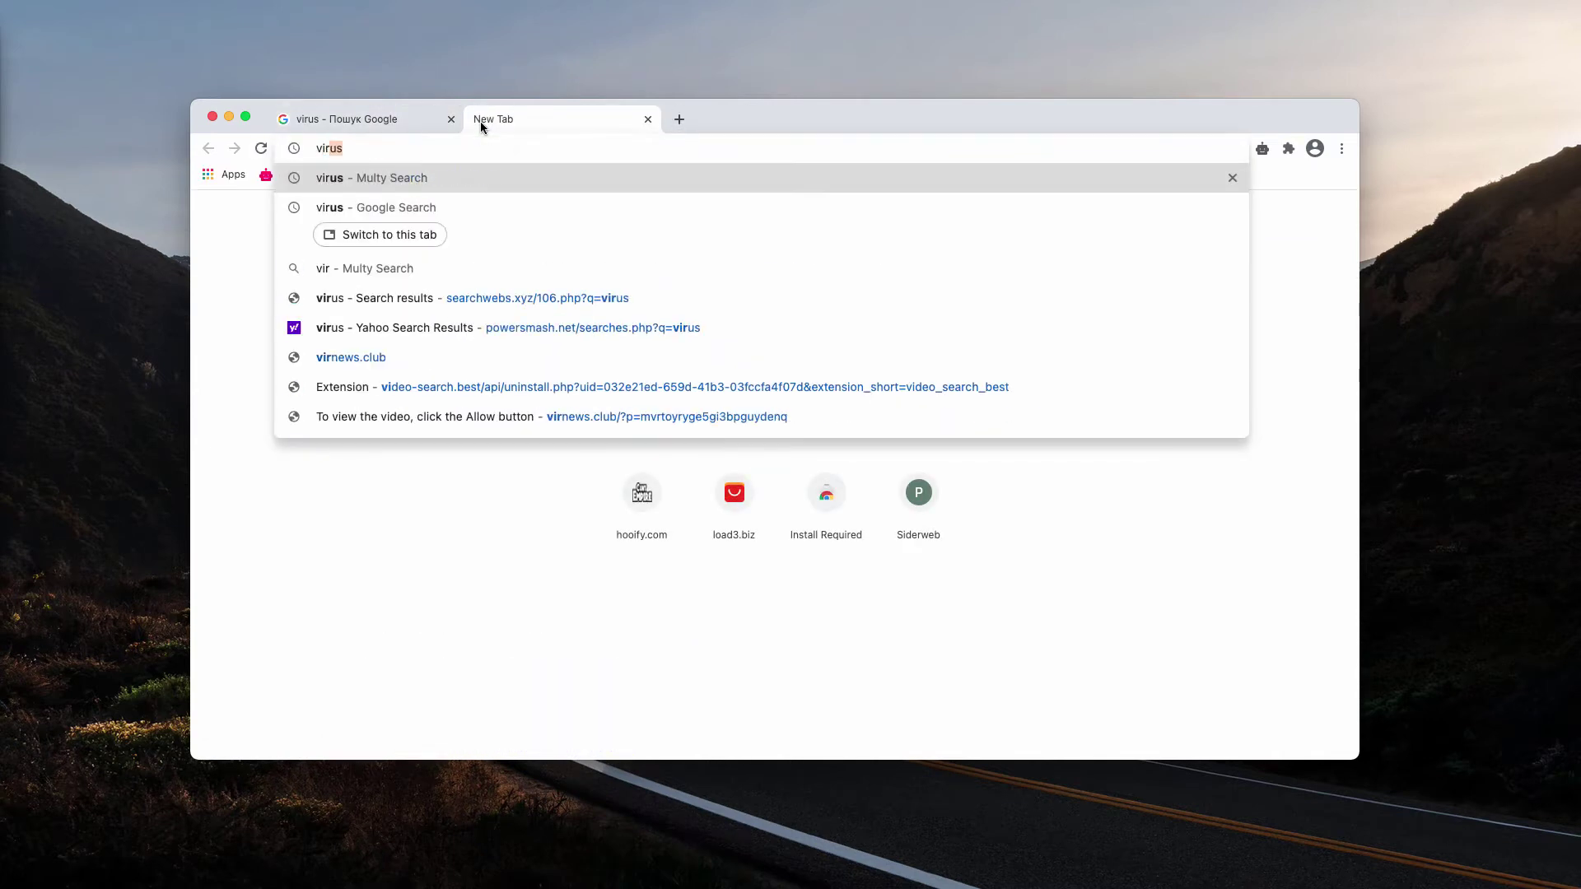
pyautogui.press('BackSpace')
pyautogui.press('BackSpace')
pyautogui.press('BackSpace')
pyautogui.press('BackSpace')
pyautogui.write('c')
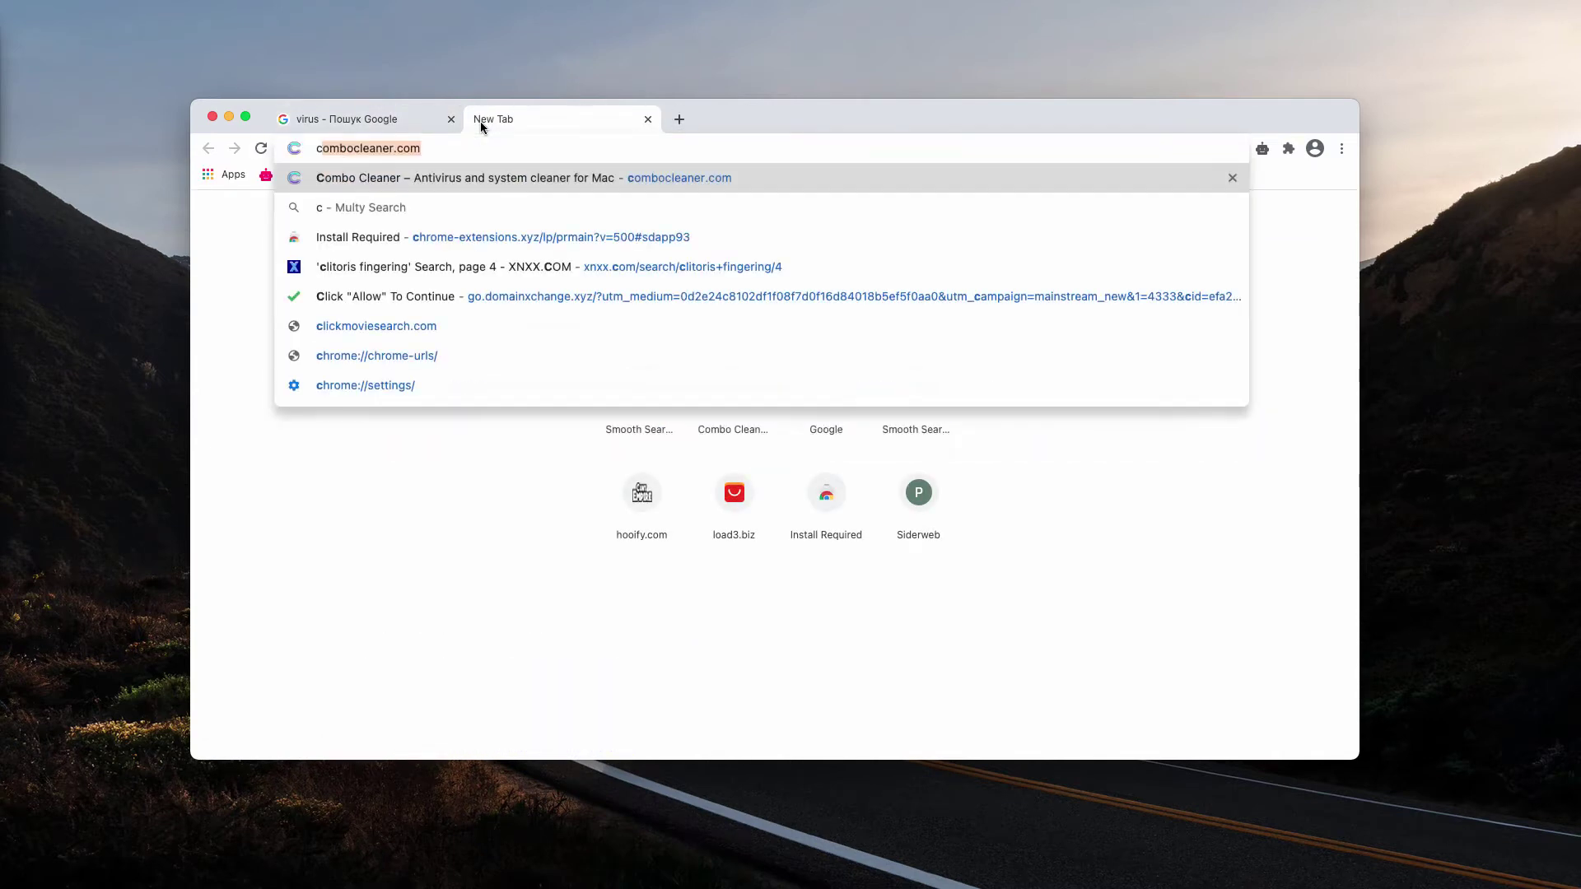
pyautogui.write('ar')
pyautogui.press('Return')
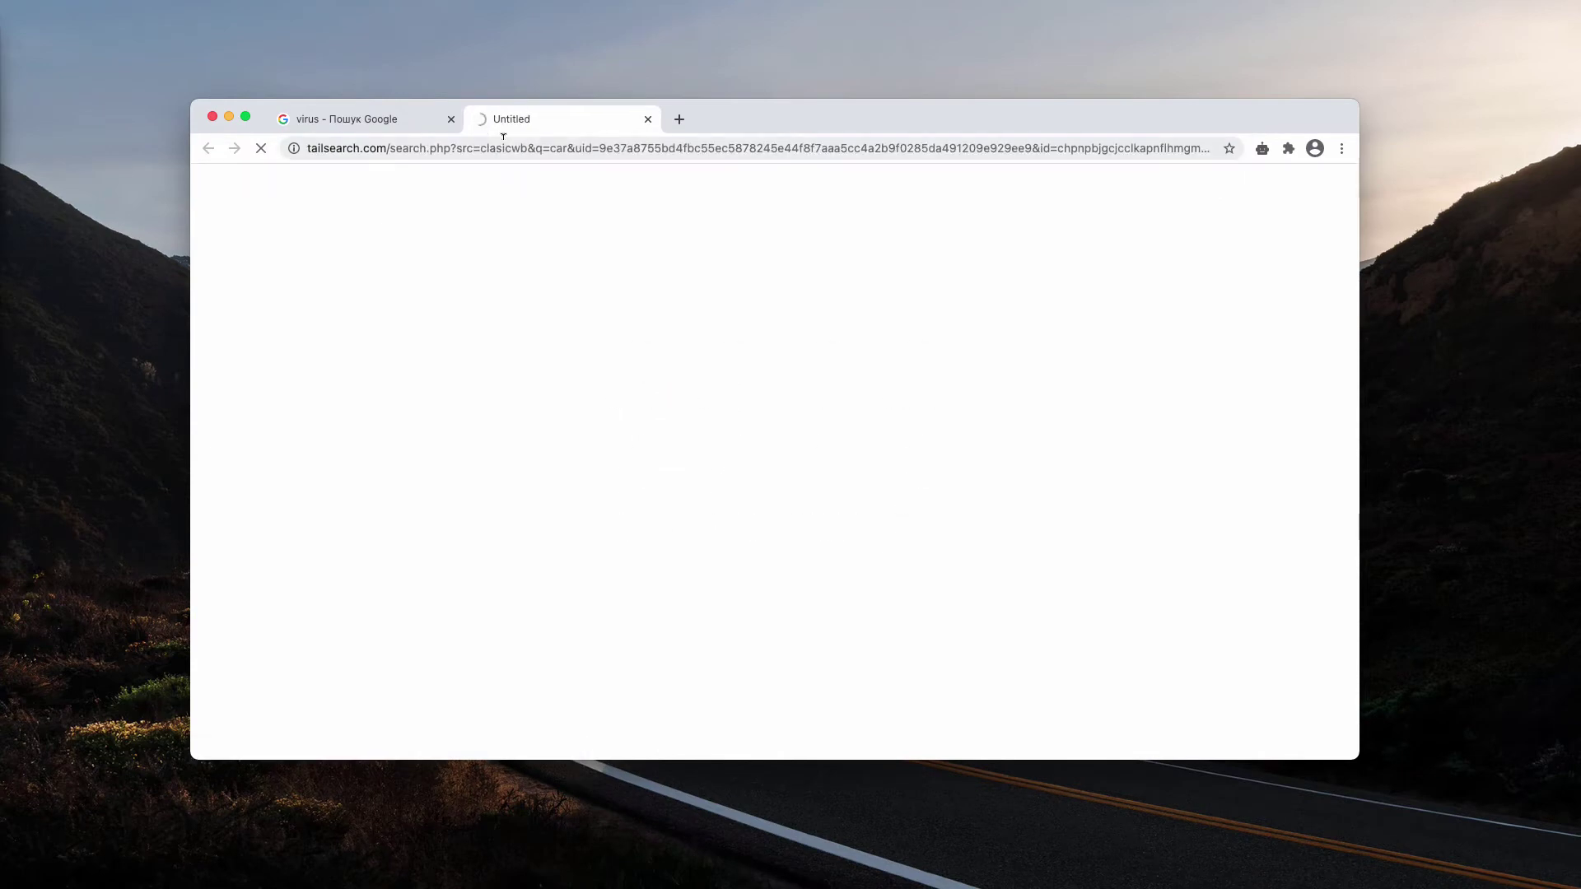
pyautogui.click(648, 120)
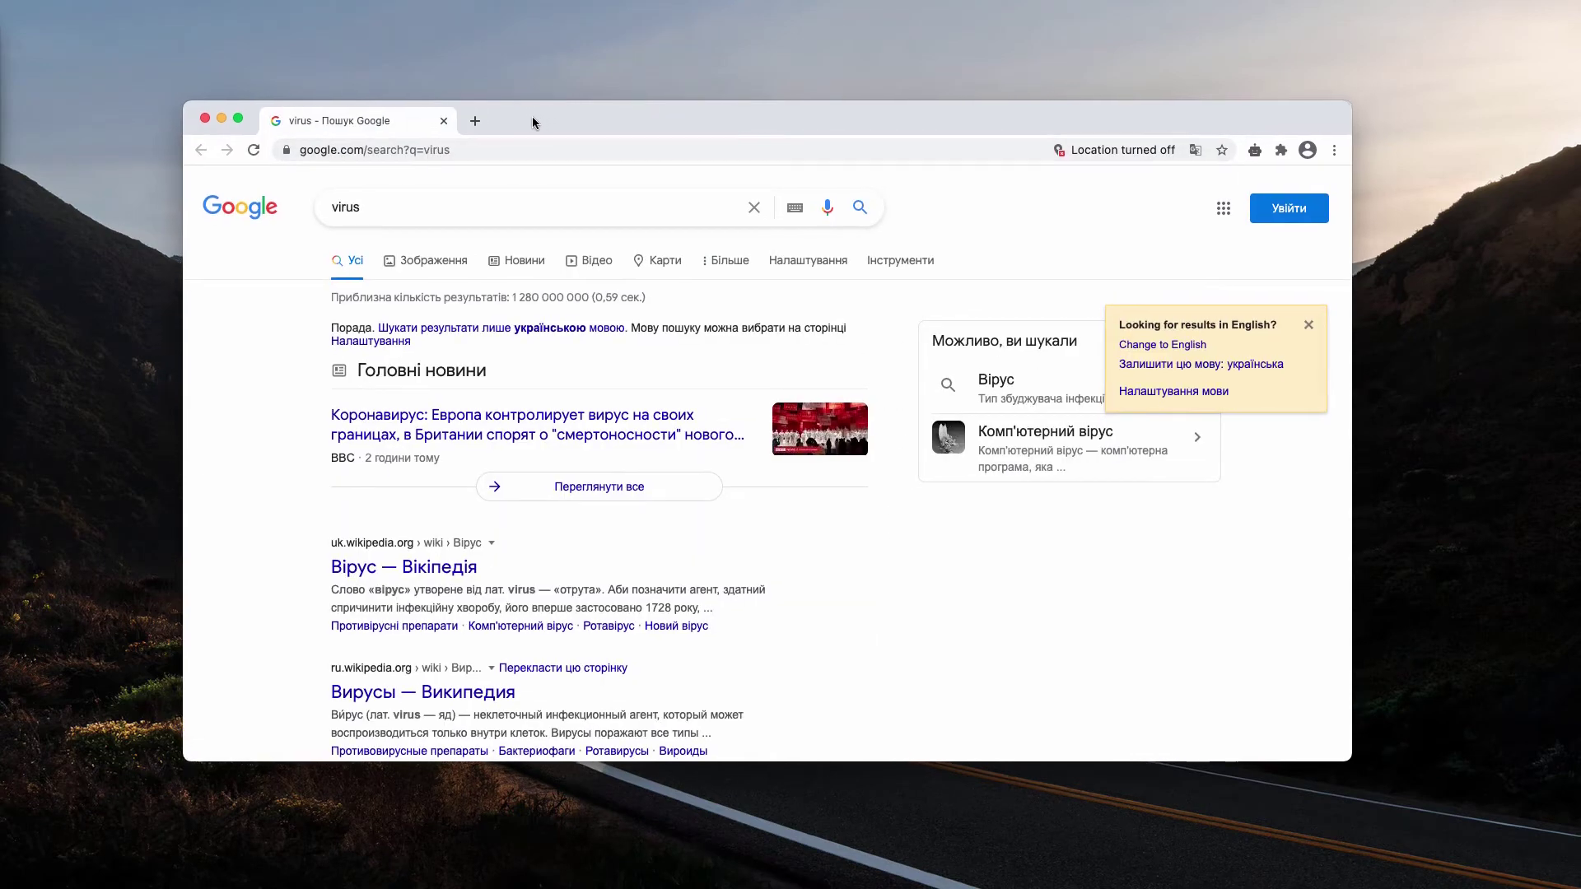
pyautogui.click(474, 121)
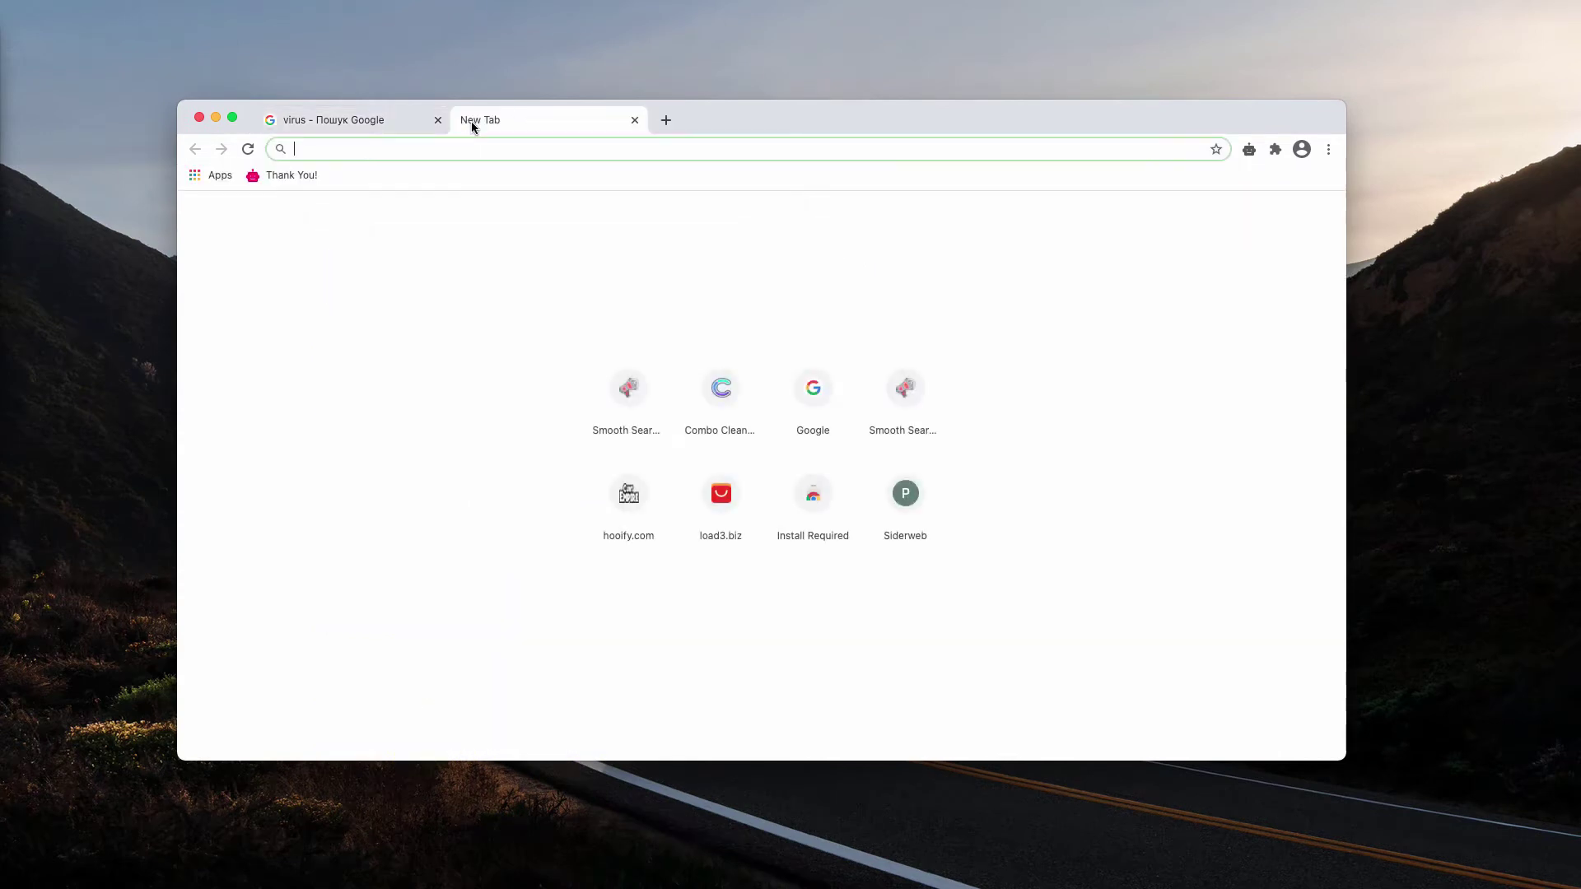
pyautogui.click(634, 121)
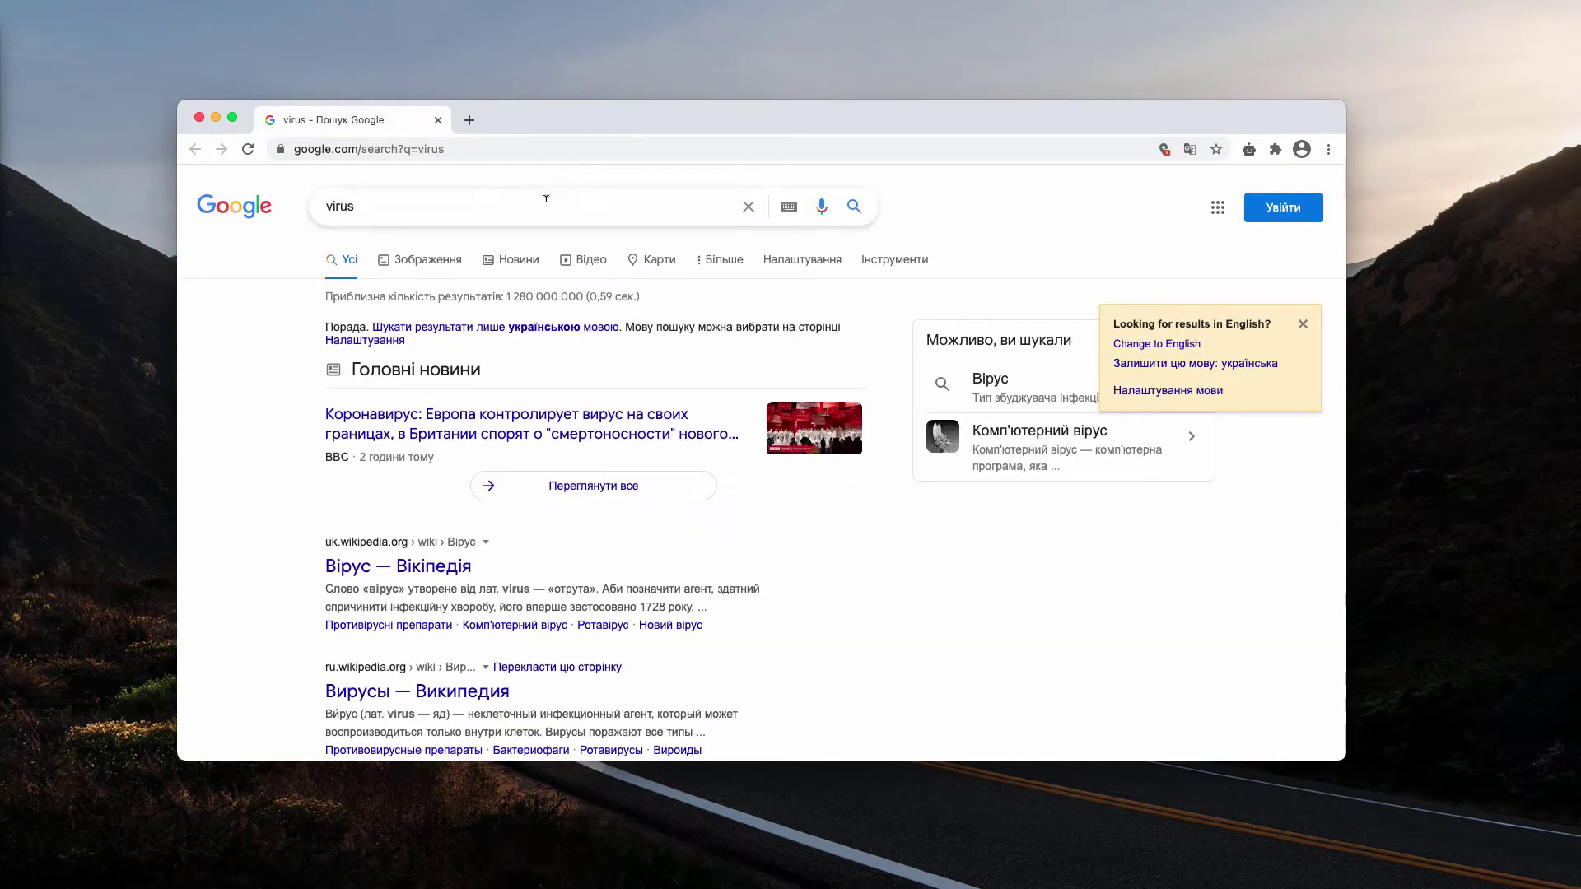
# Step: Replace the virus query with a Google search for 'iphone'
pyautogui.press('super+a')
pyautogui.write('iph')
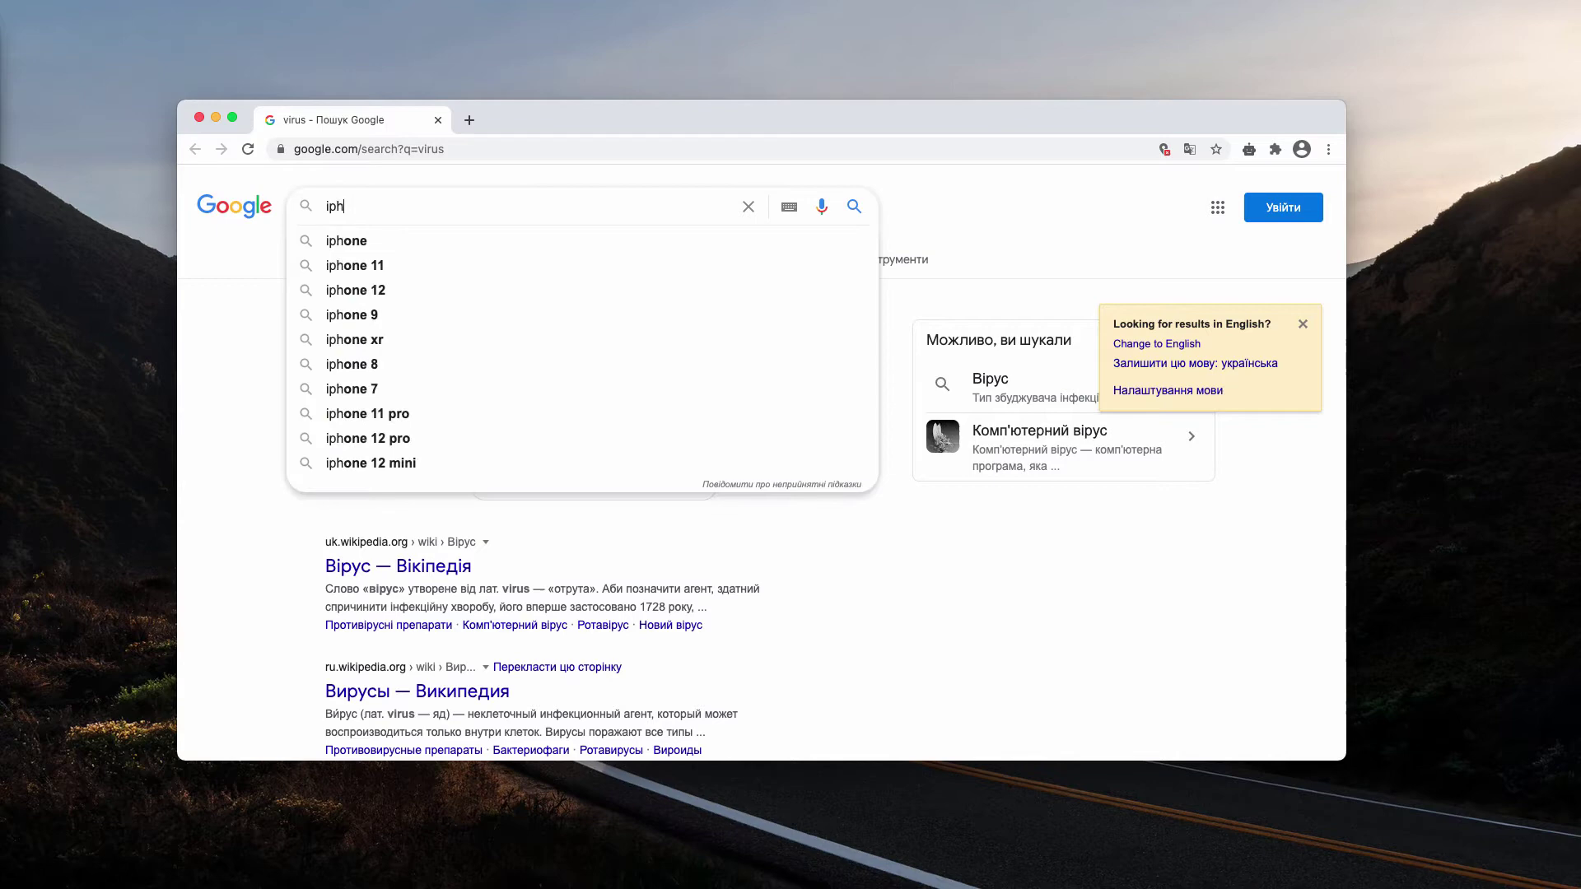
pyautogui.write('one')
pyautogui.press('Return')
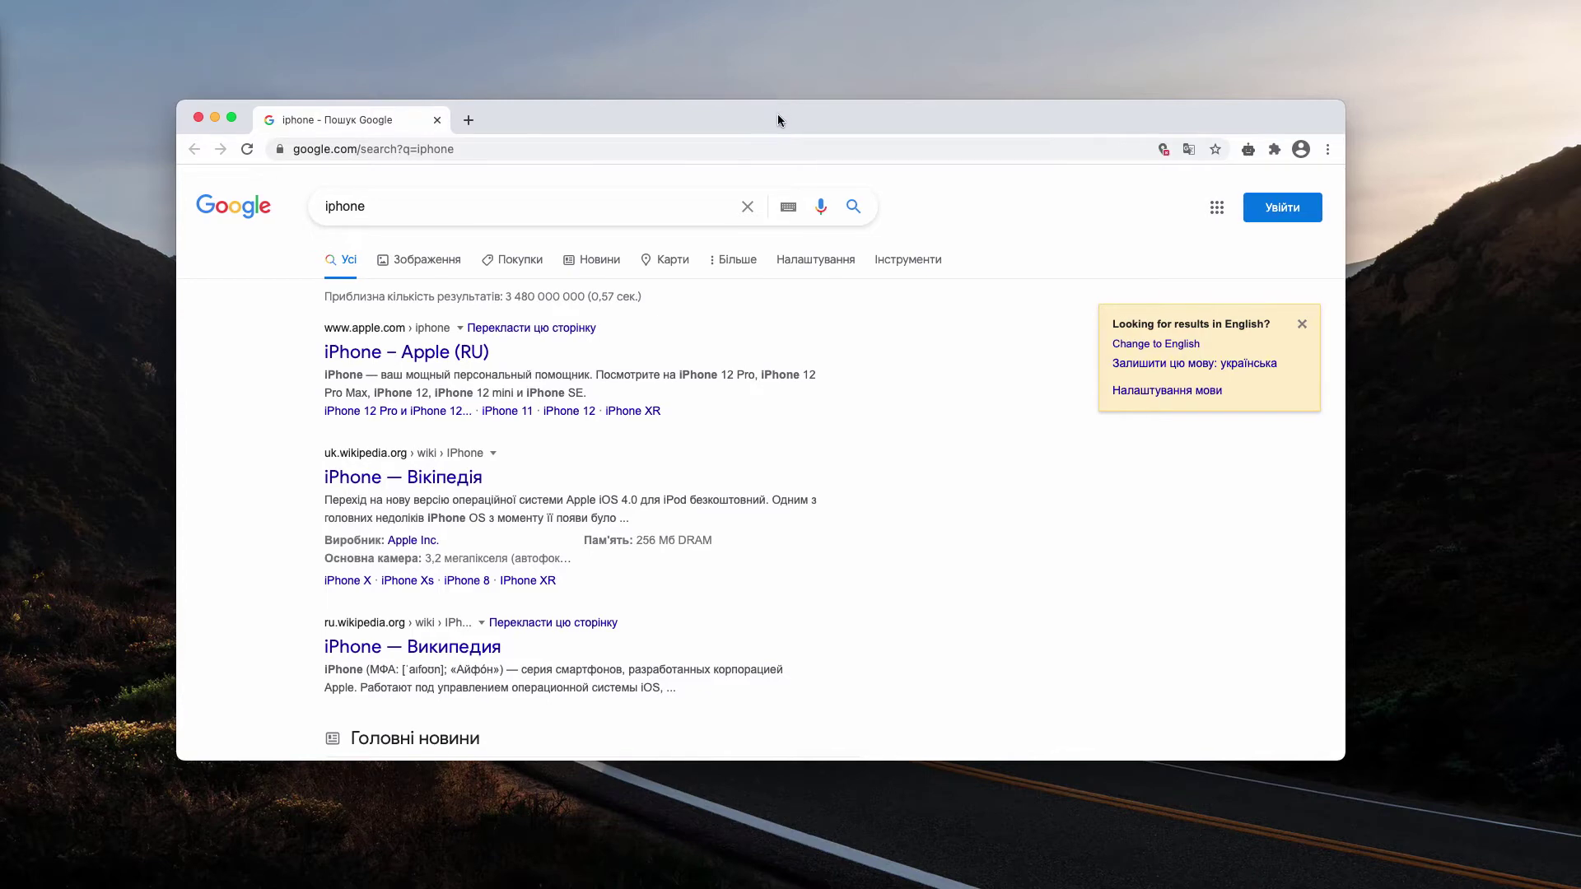
pyautogui.moveTo(778, 114); pyautogui.dragTo(774, 124)
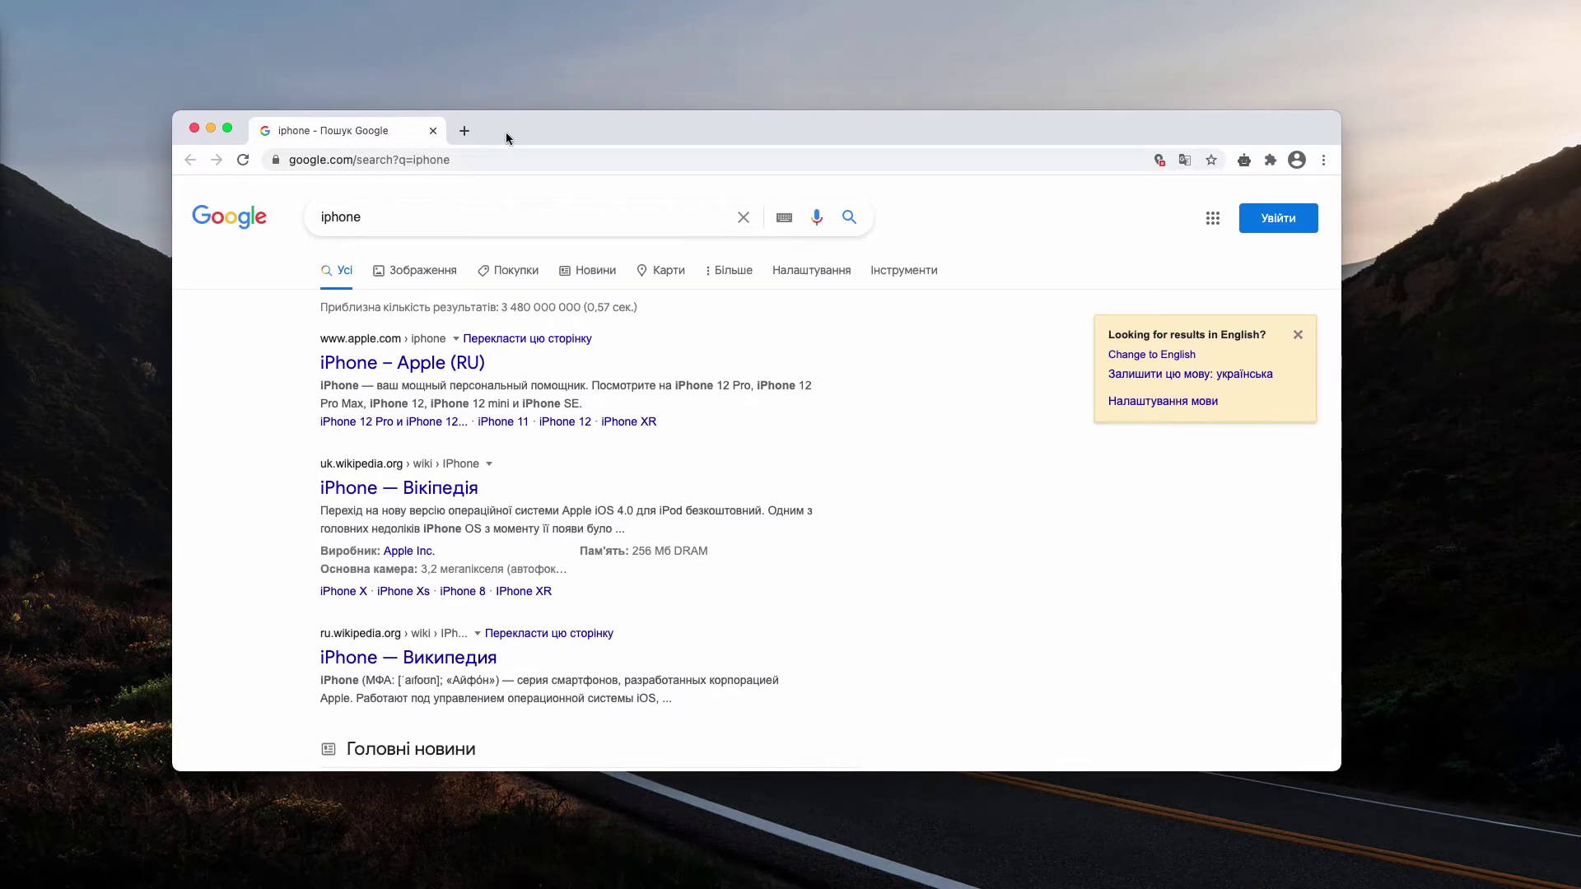
# Step: Search 'virus' in a new tab, then close that tab
pyautogui.click(464, 130)
pyautogui.write('viru')
pyautogui.press('Return')
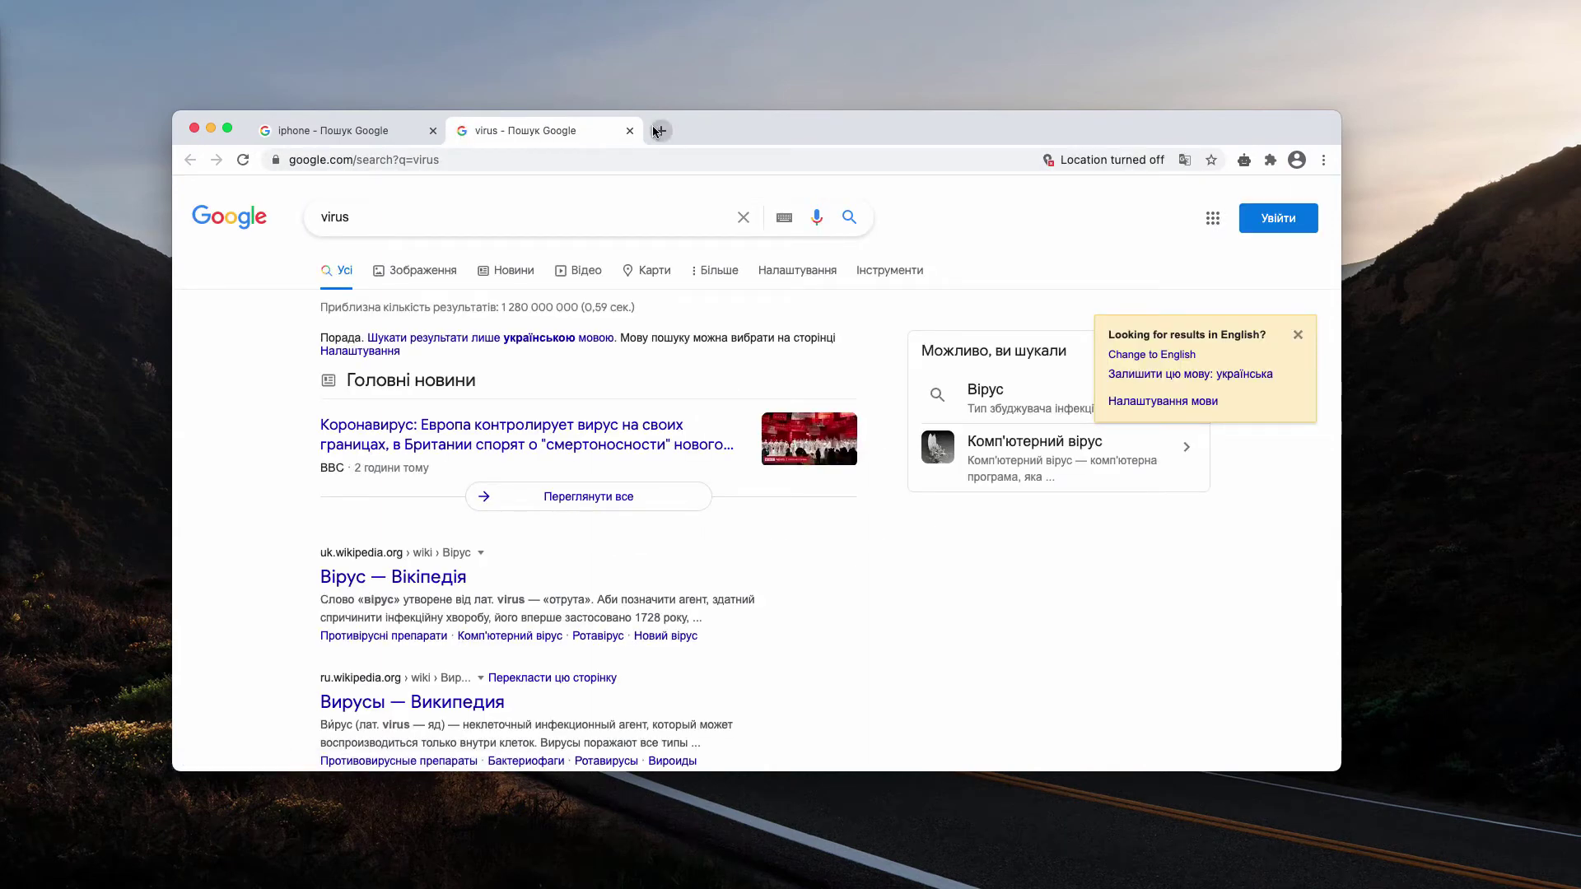
pyautogui.click(629, 130)
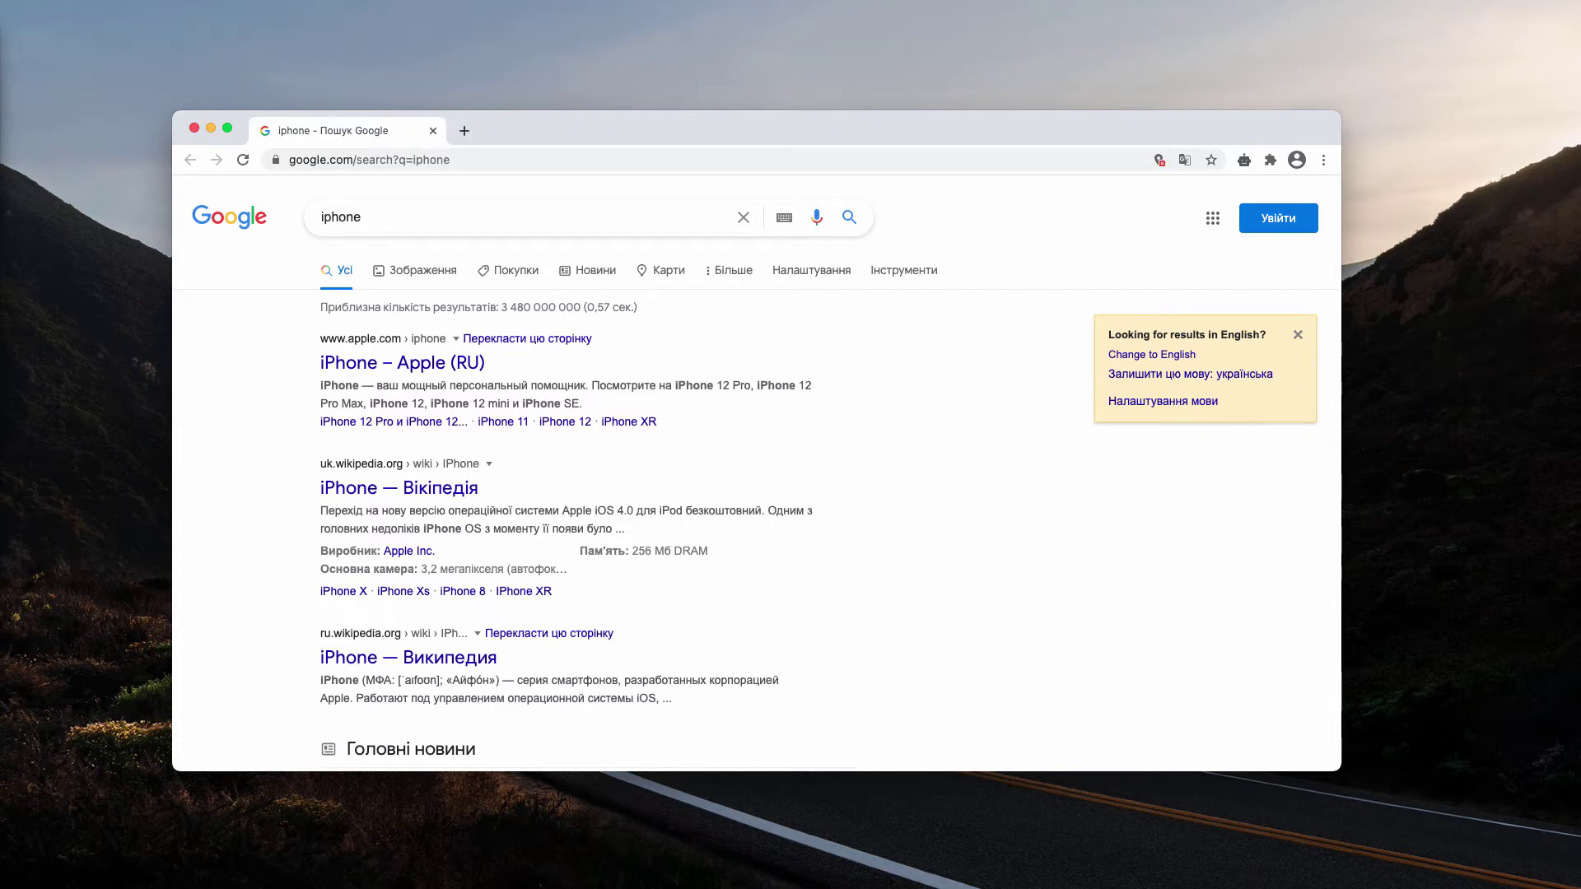
pyautogui.moveTo(650, 152); pyautogui.dragTo(624, 149)
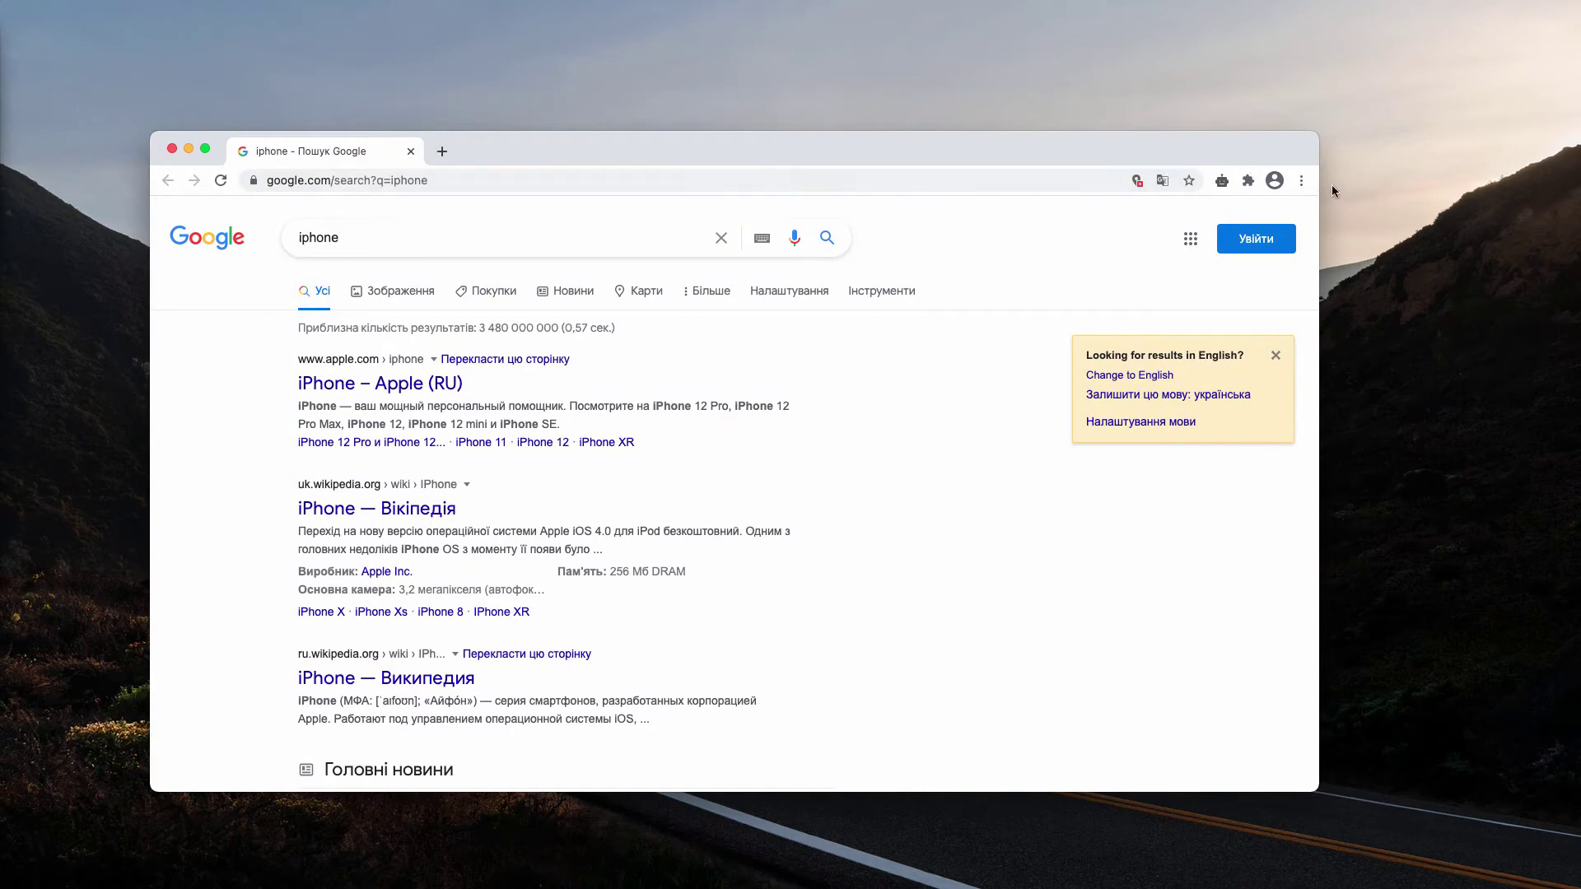
# Step: Switch off the Classic web extension on Chrome's Extensions page
pyautogui.click(1301, 180)
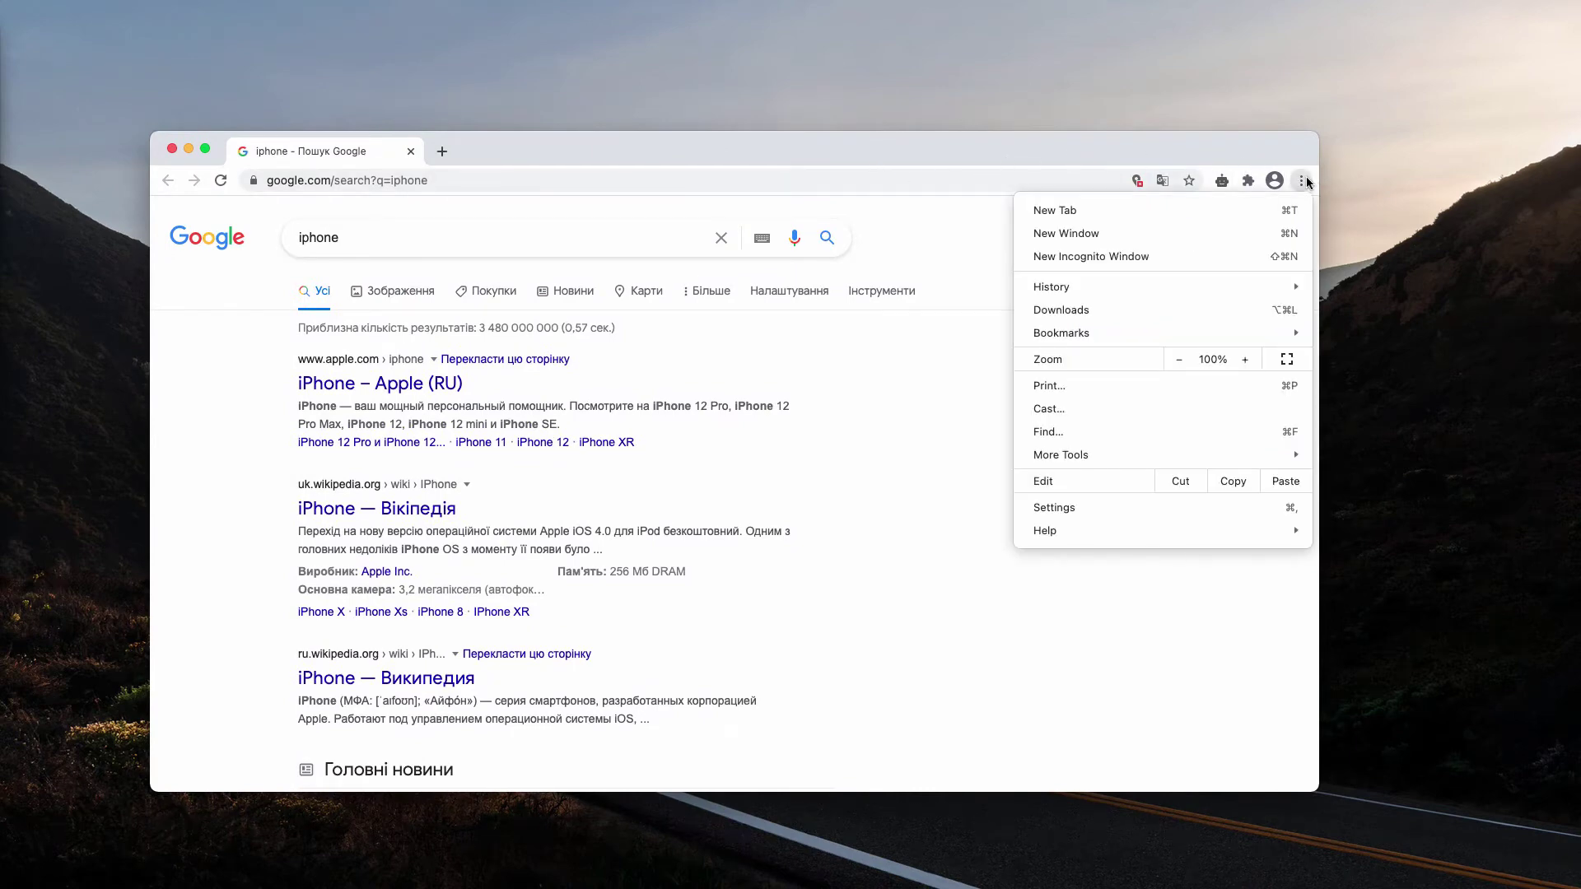
pyautogui.moveTo(1060, 455)
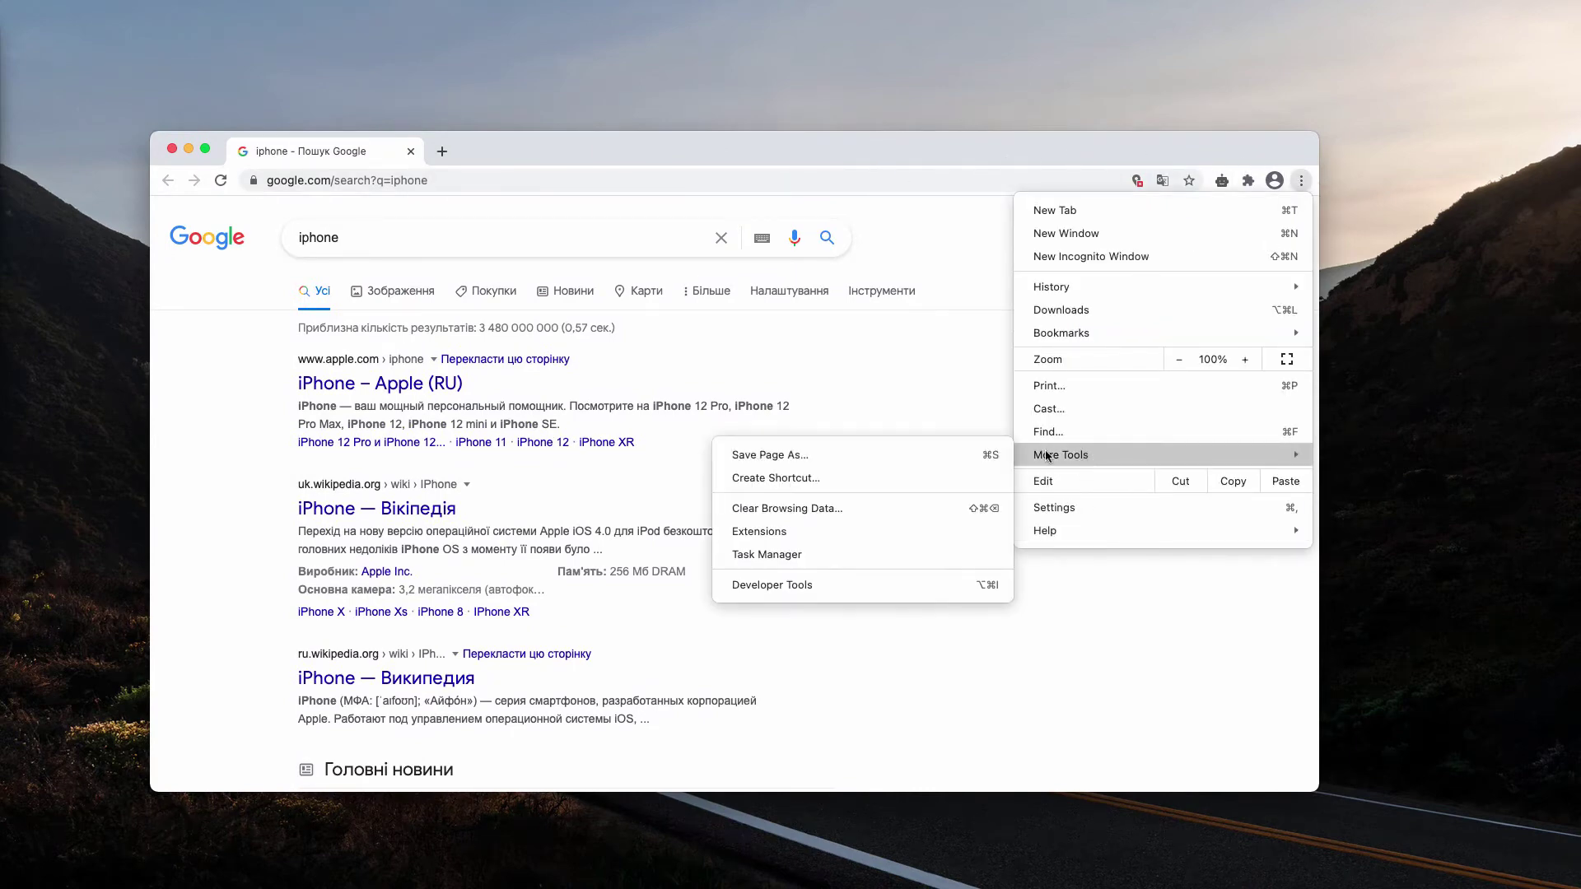
pyautogui.click(766, 535)
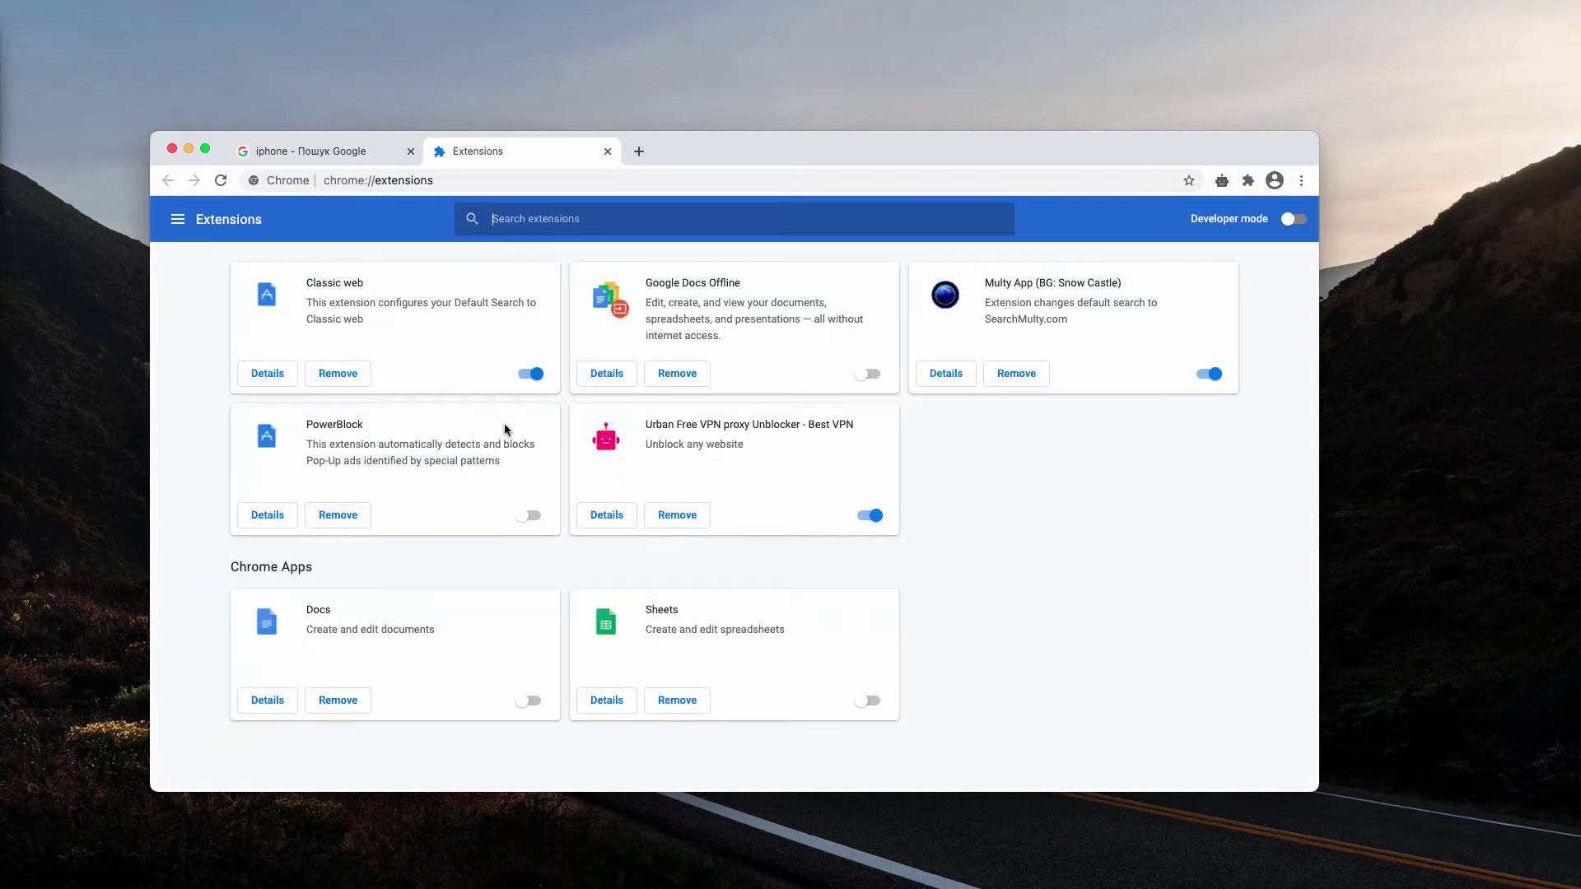
pyautogui.click(528, 378)
# Step: Open a blank new tab and close the iphone results tab
pyautogui.click(639, 151)
pyautogui.click(379, 150)
pyautogui.click(410, 151)
# Step: Close the Extensions tab and load combocleaner.com from the New Tab shortcut
pyautogui.click(410, 150)
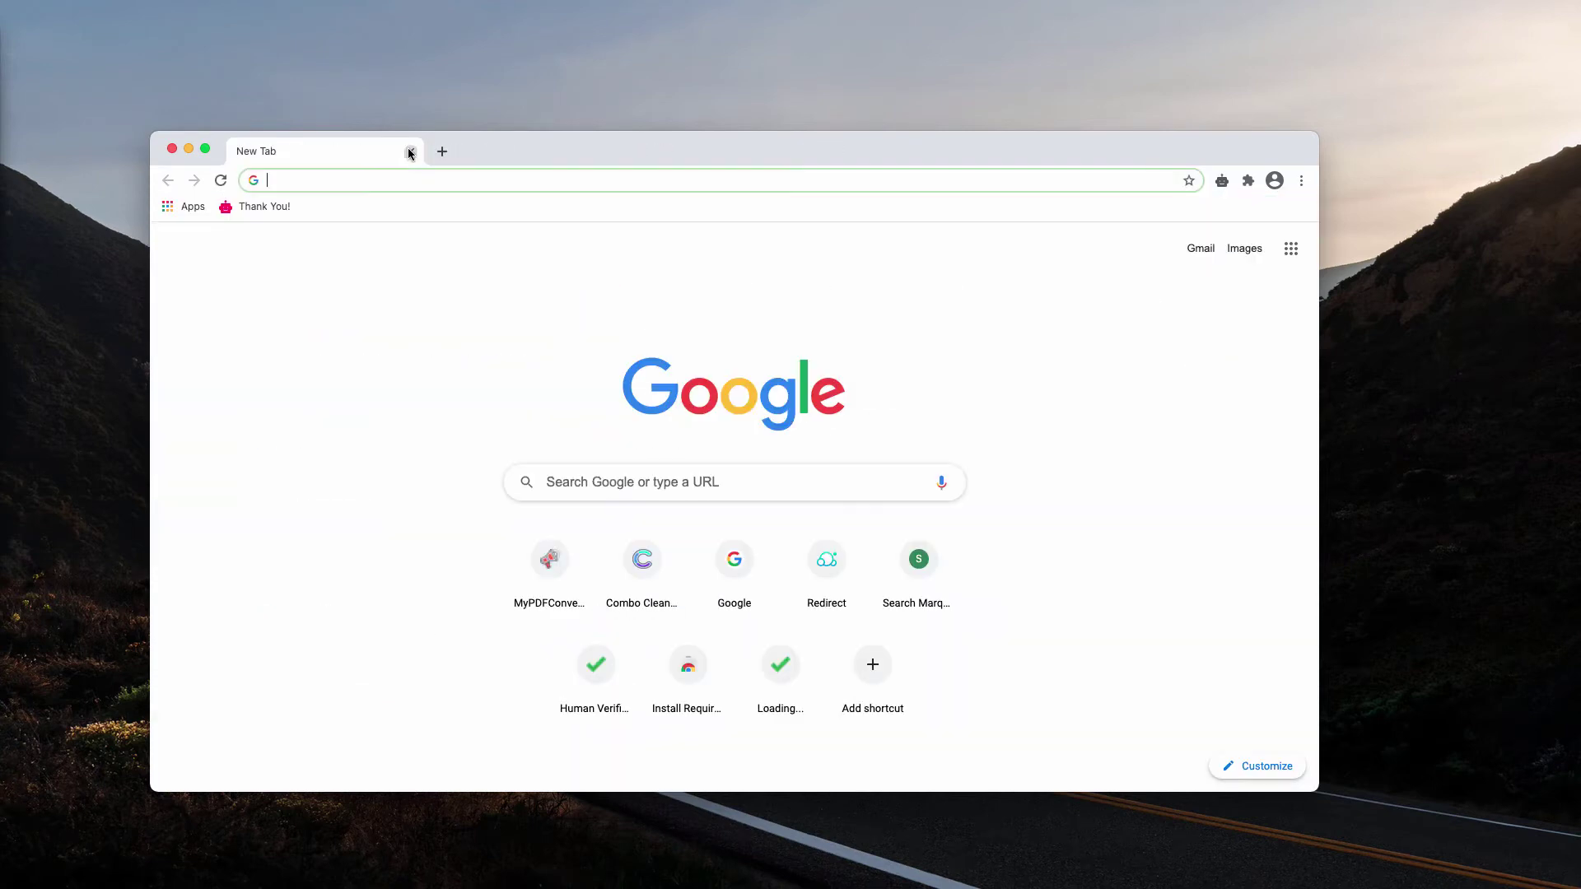
pyautogui.click(517, 181)
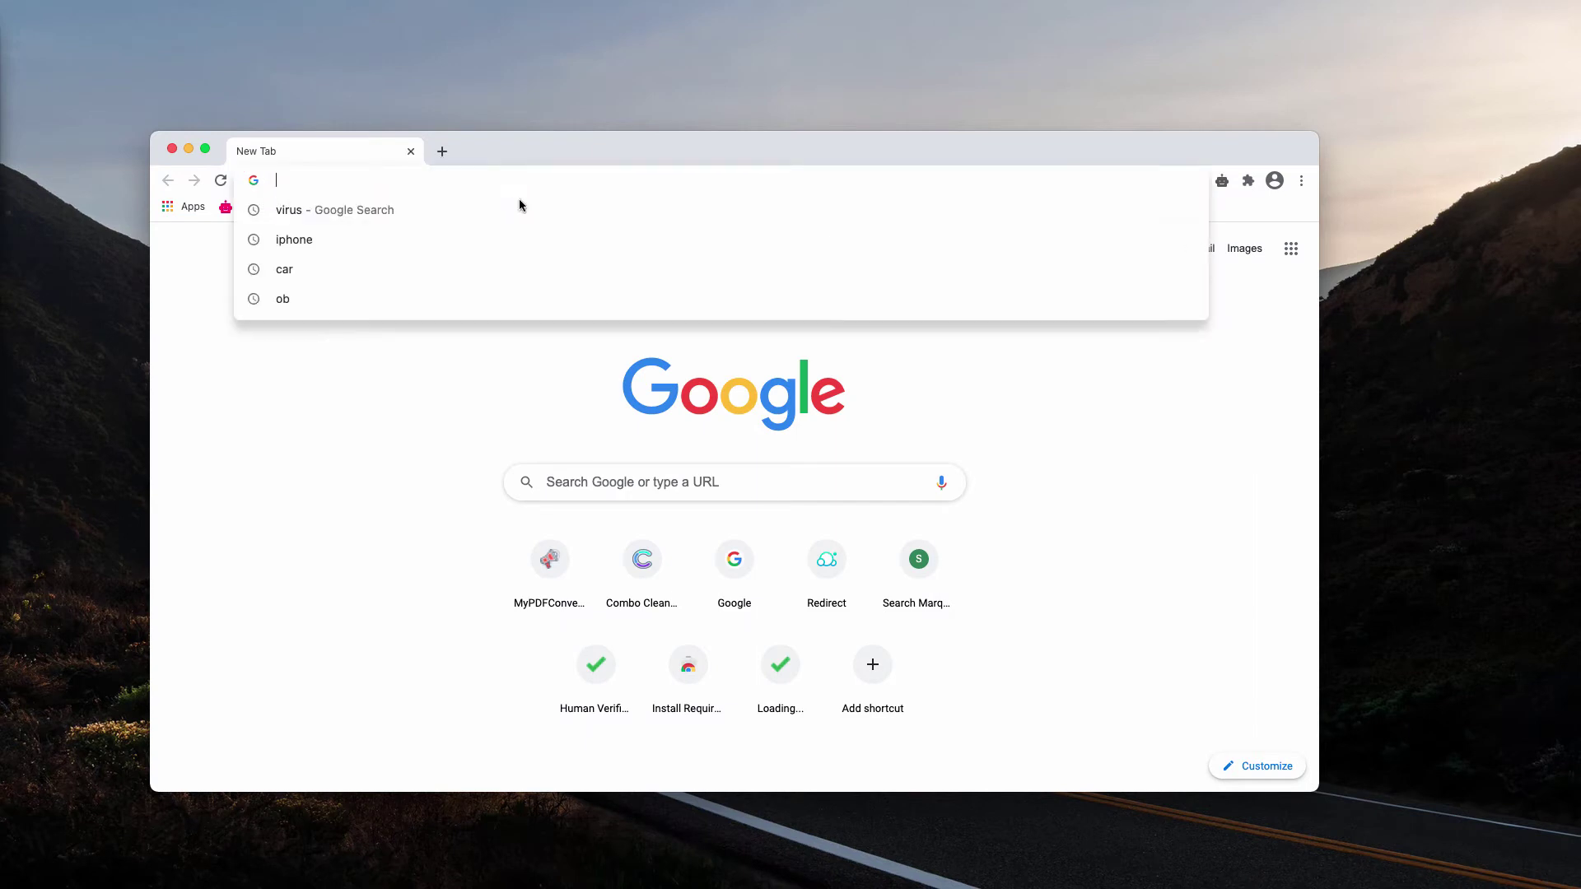
pyautogui.click(642, 568)
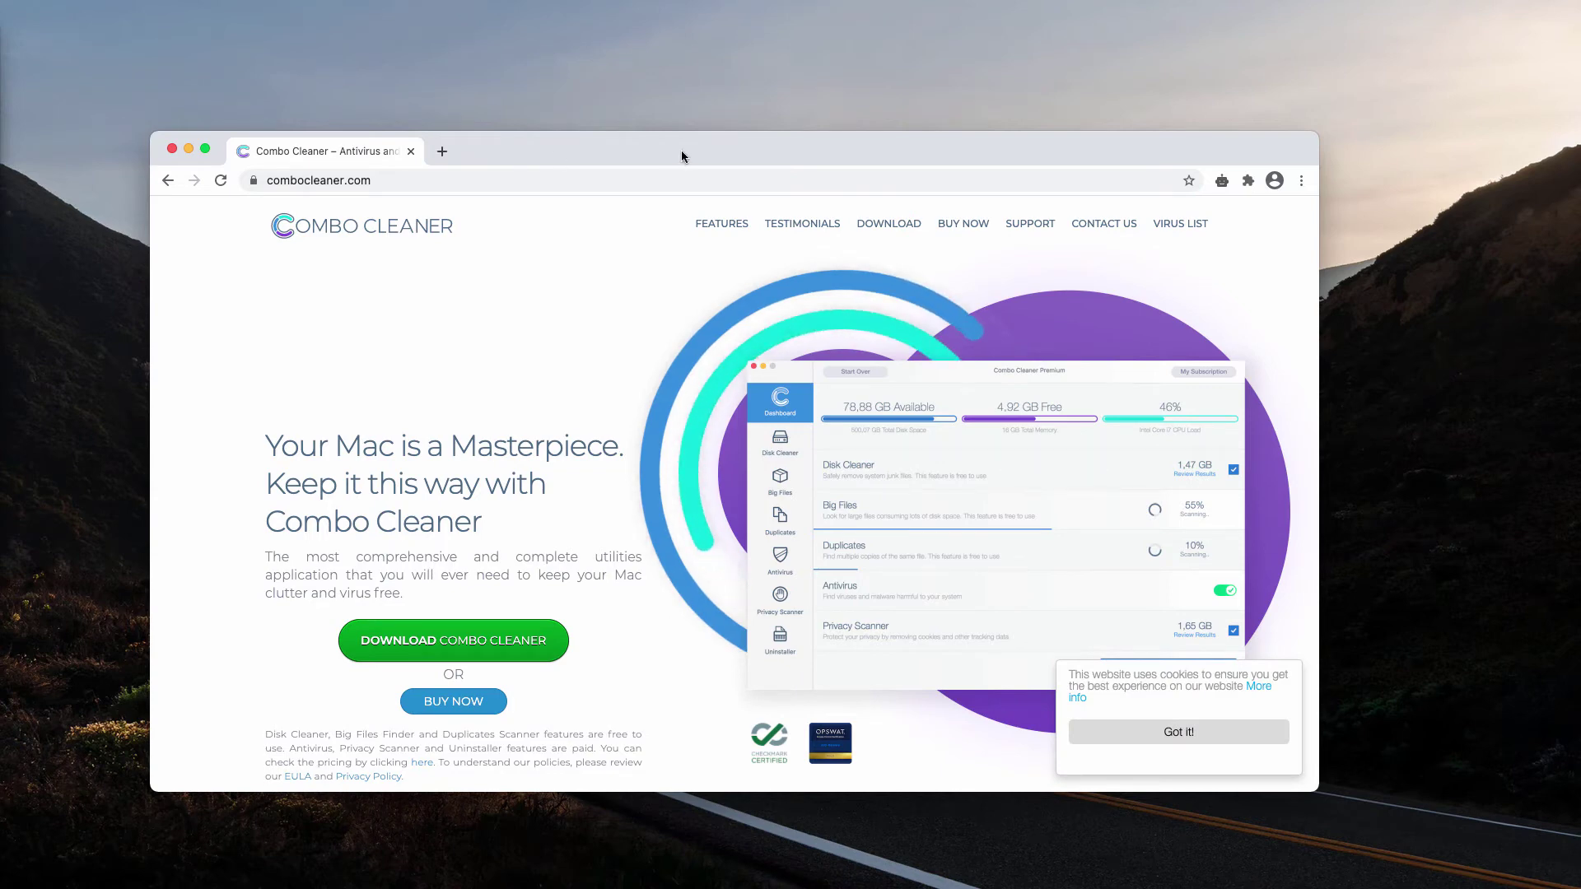
pyautogui.moveTo(680, 151); pyautogui.dragTo(690, 166)
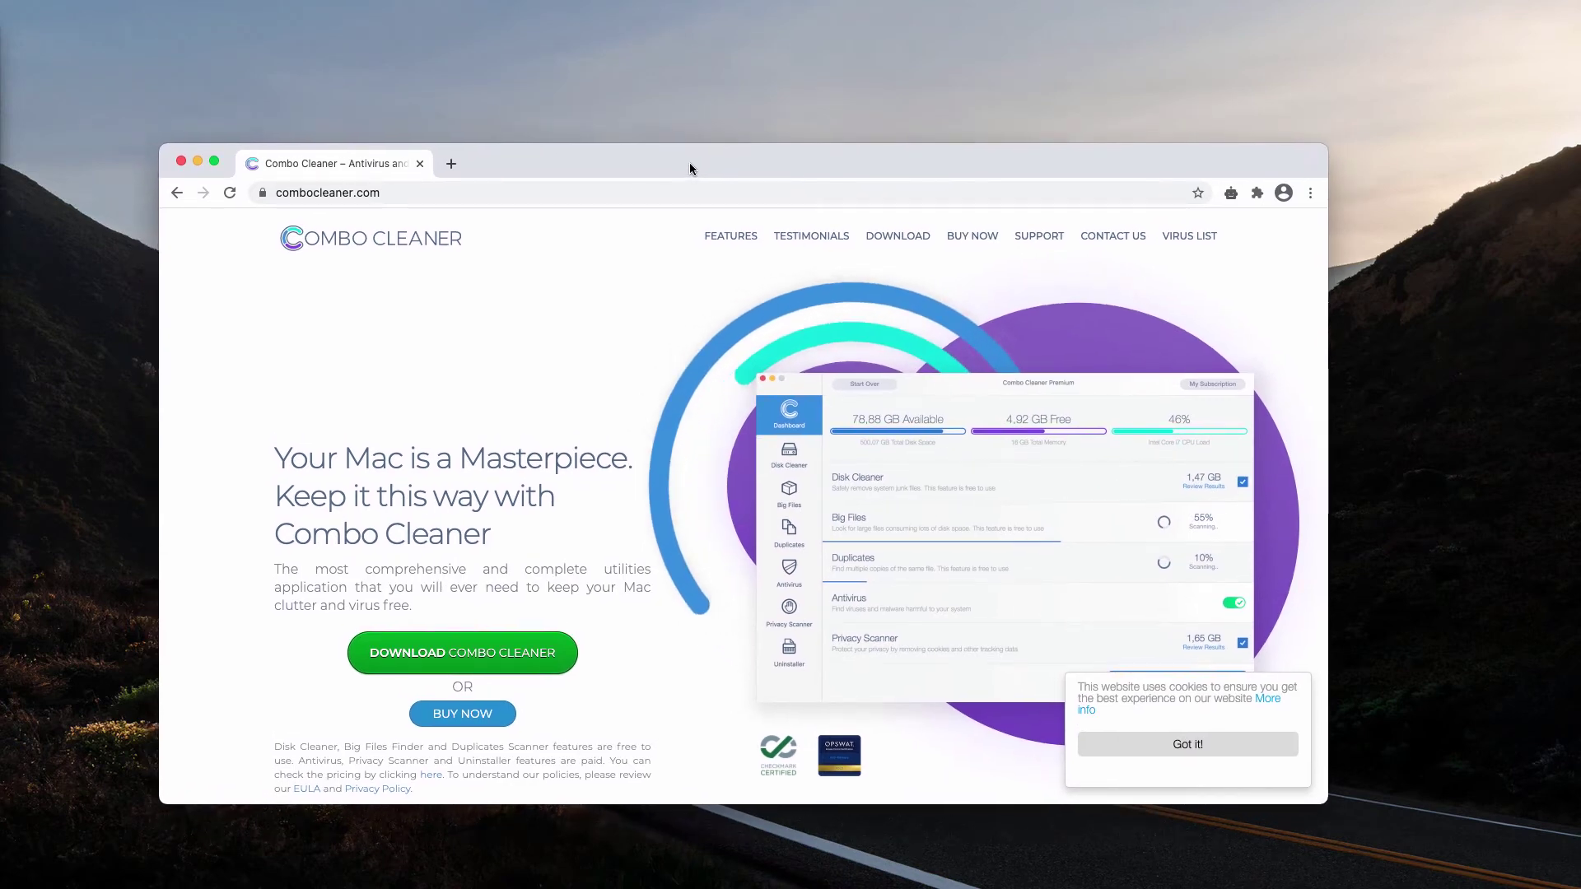
pyautogui.click(393, 185)
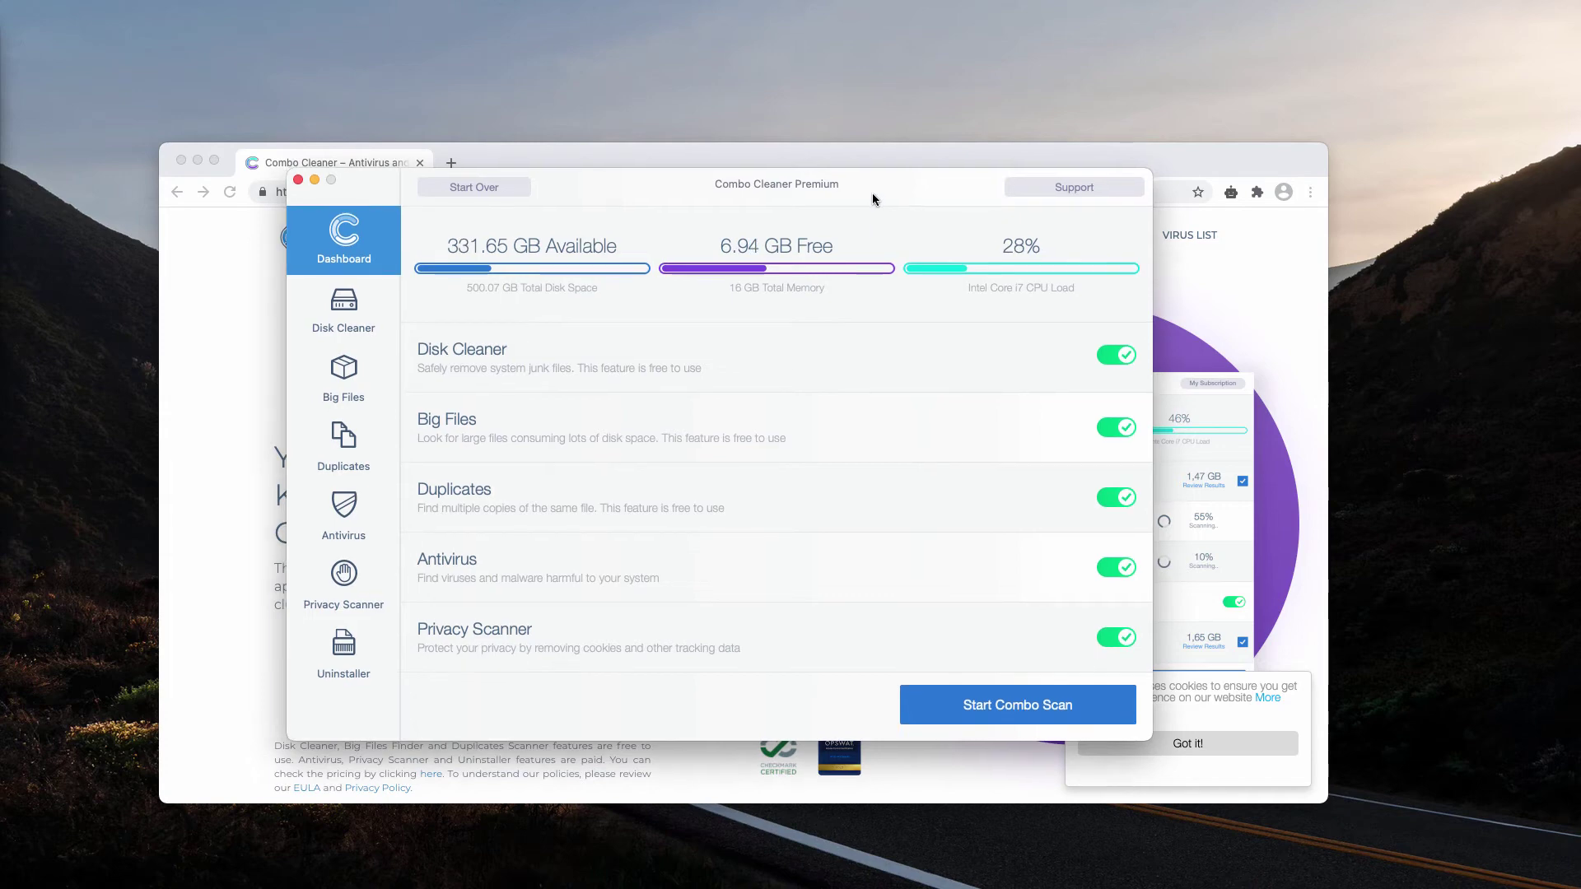
# Step: Start a Combo Scan from the Combo Cleaner Dashboard
pyautogui.click(1016, 713)
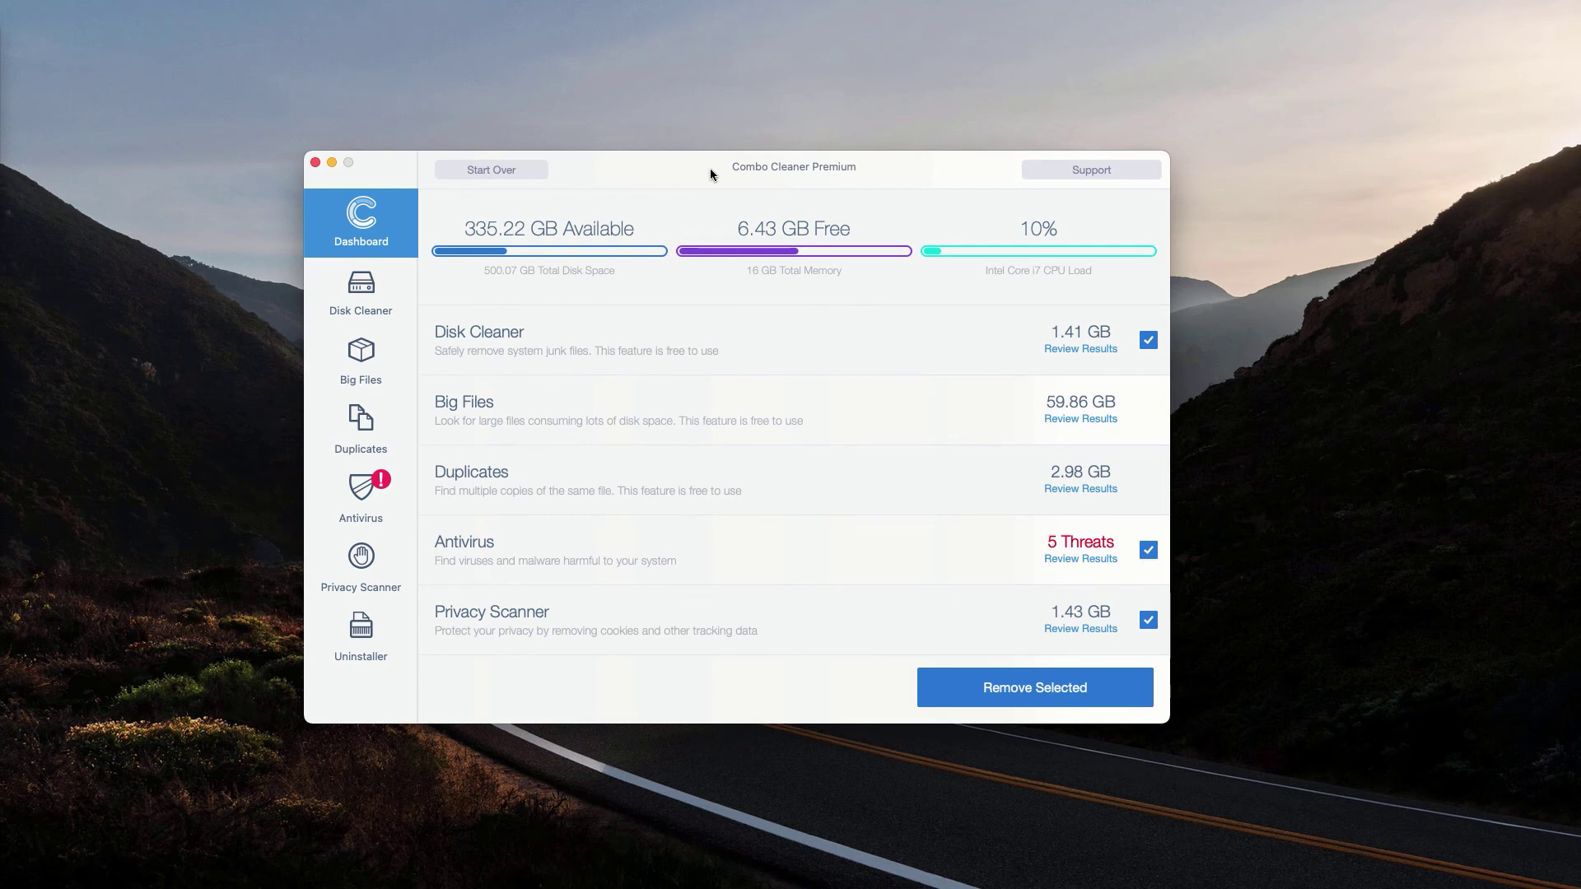
# Step: Open Review Results for the 5 threats in the Antivirus row
pyautogui.moveTo(710, 169); pyautogui.dragTo(710, 168)
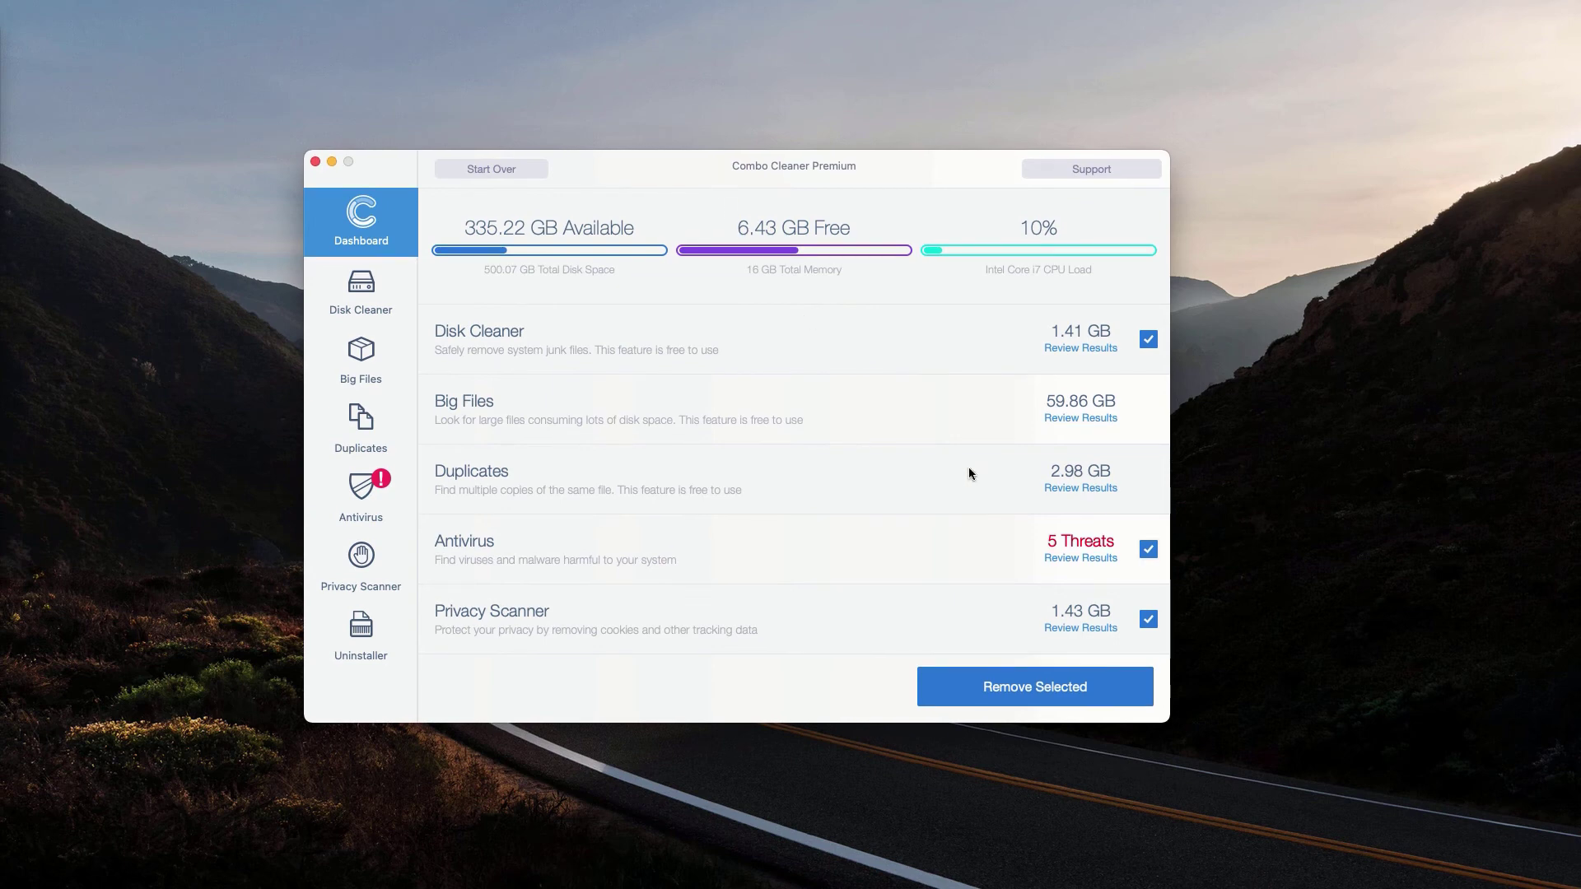
pyautogui.click(1083, 559)
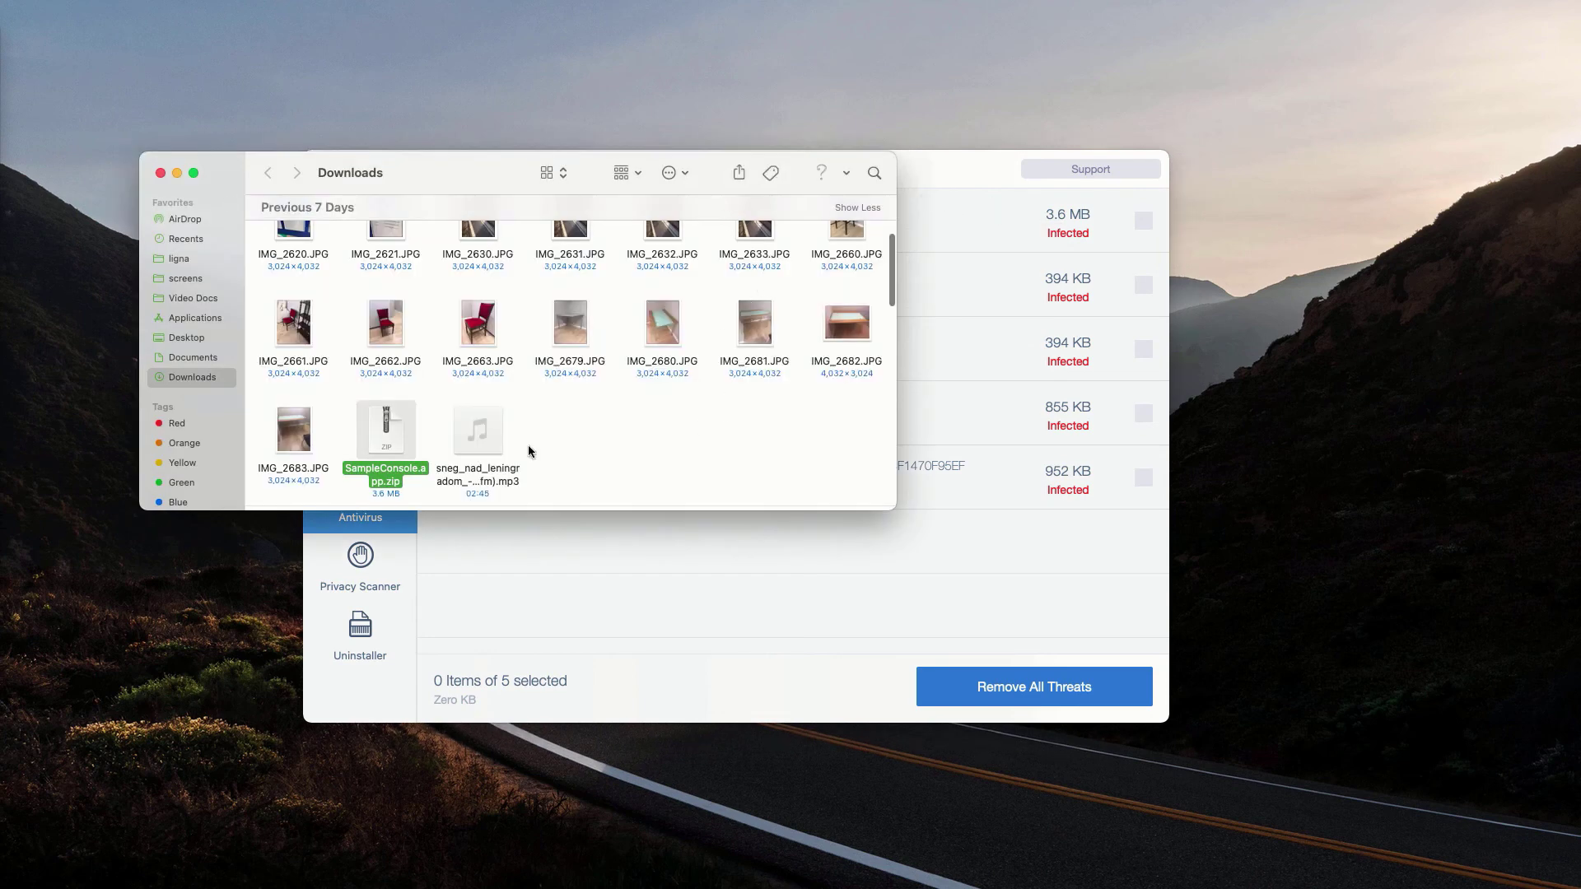
# Step: Trash SampleConsole.app.zip from Downloads and close the Finder window
pyautogui.rightClick(394, 438)
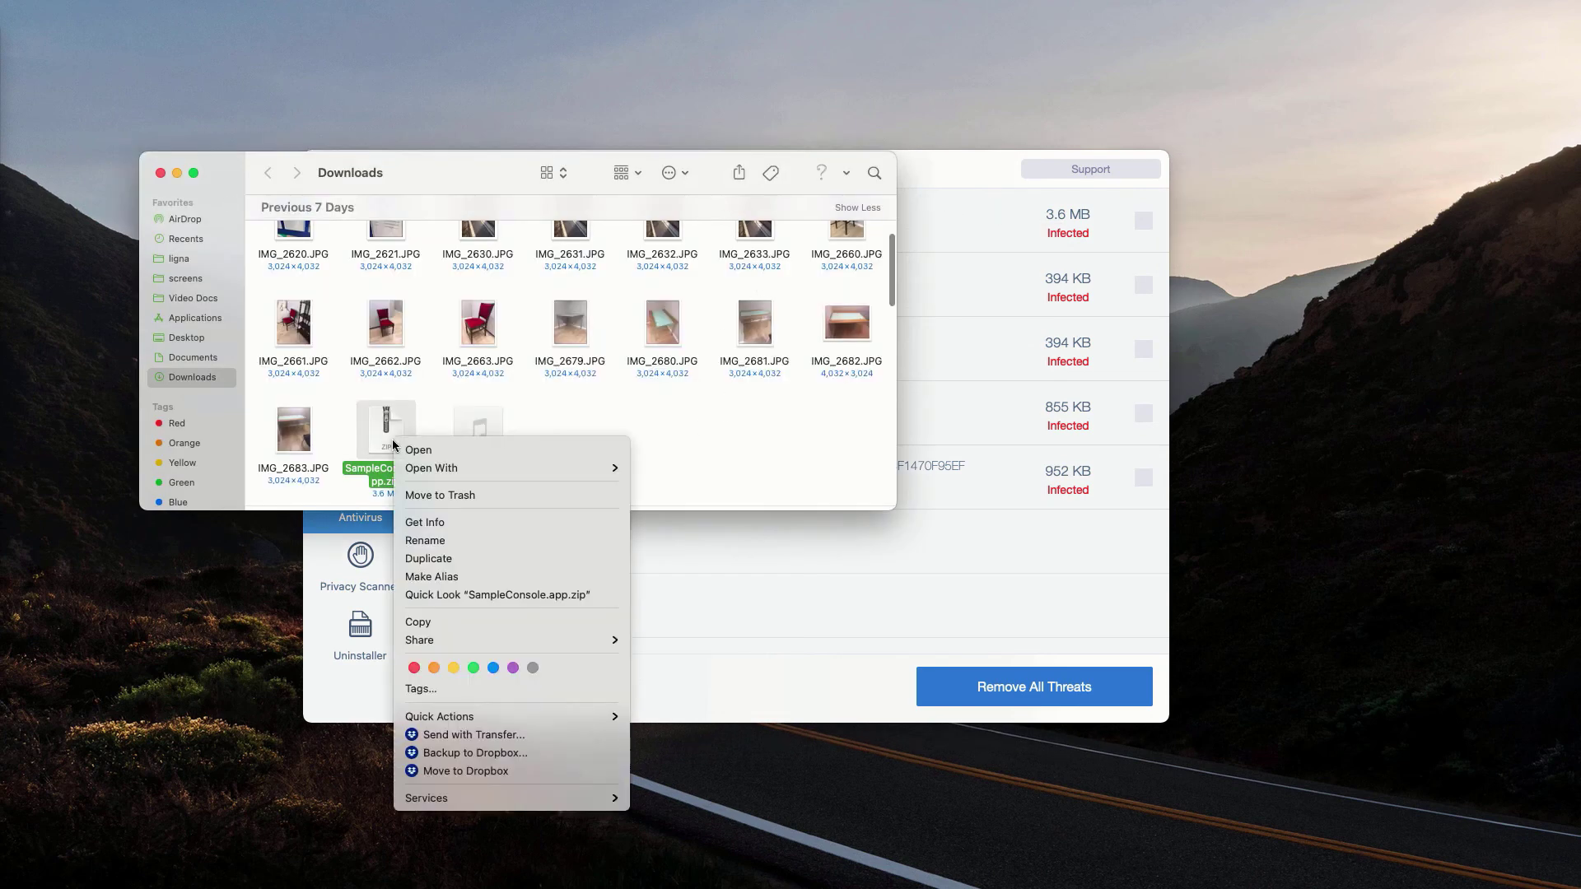
pyautogui.click(447, 494)
pyautogui.click(163, 172)
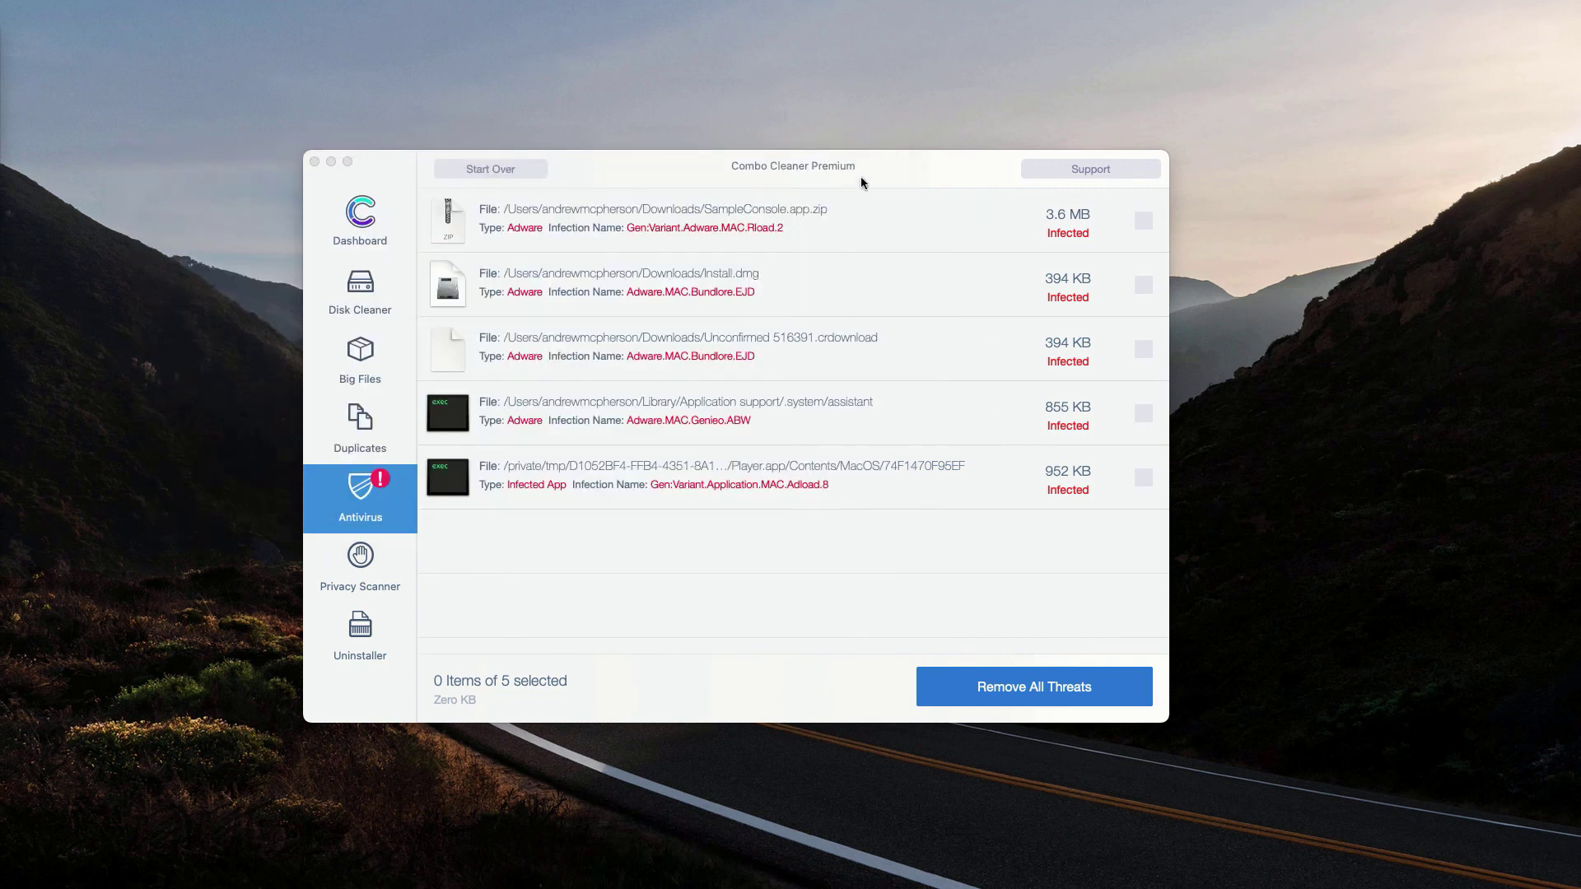
pyautogui.click(910, 171)
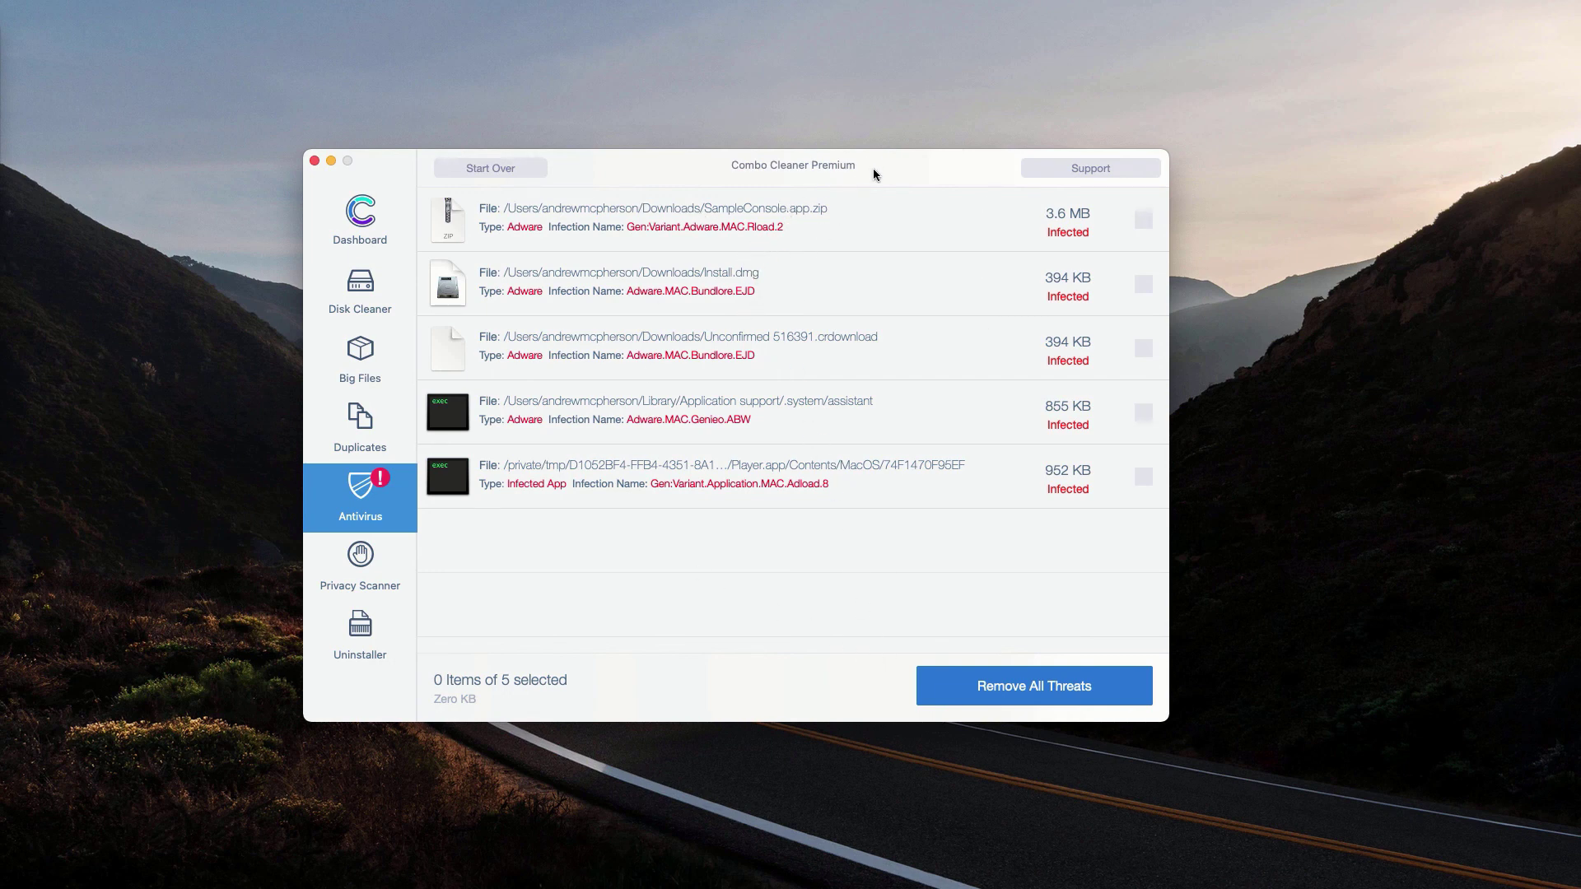
pyautogui.moveTo(873, 168); pyautogui.dragTo(885, 168)
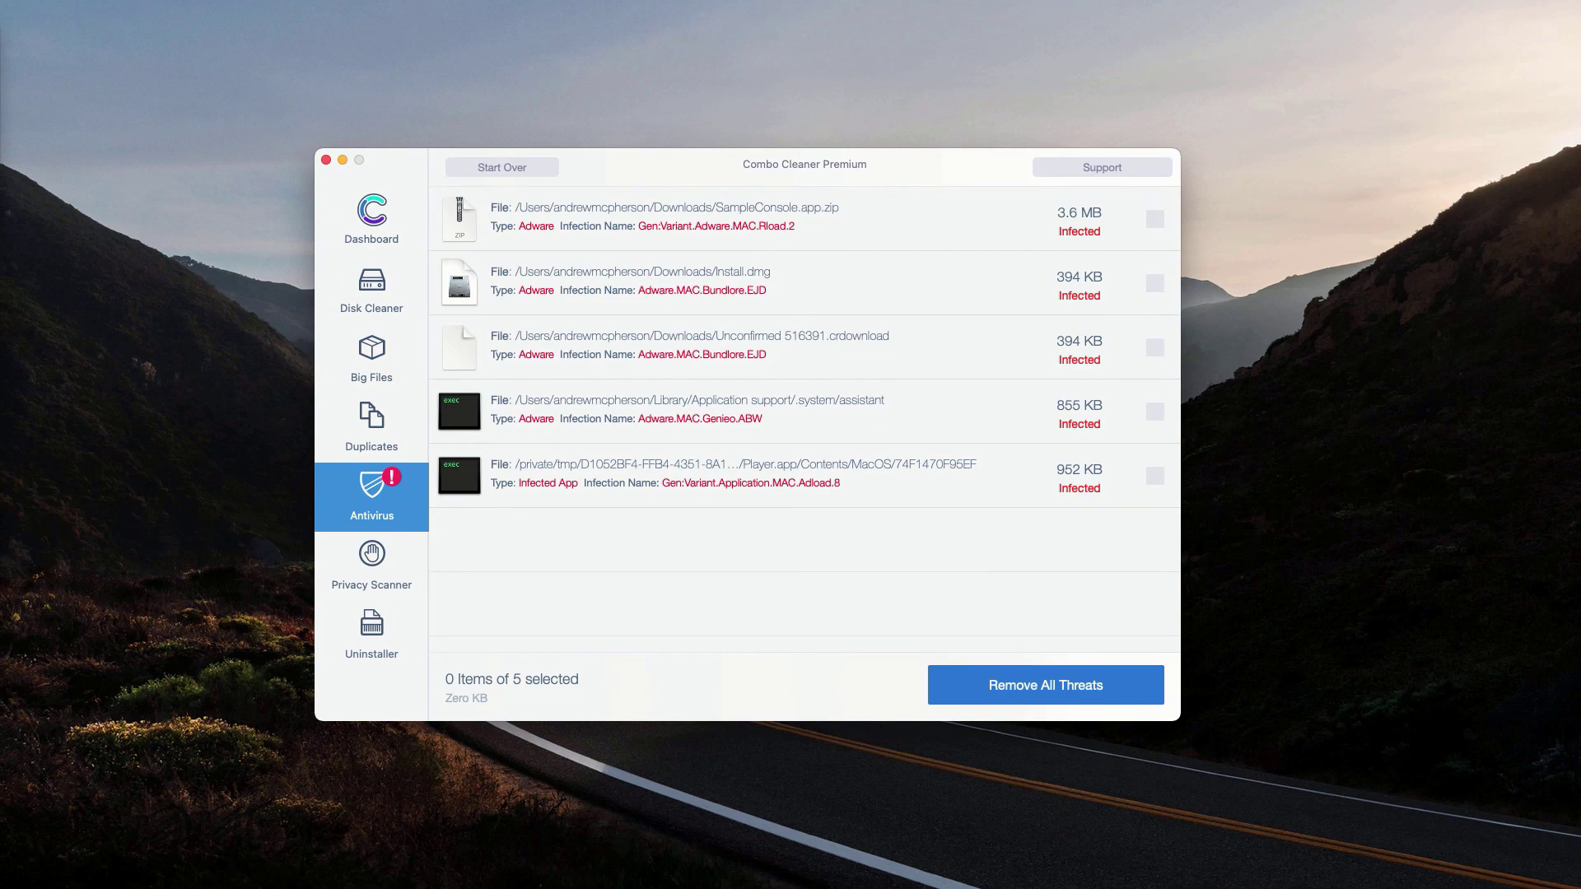